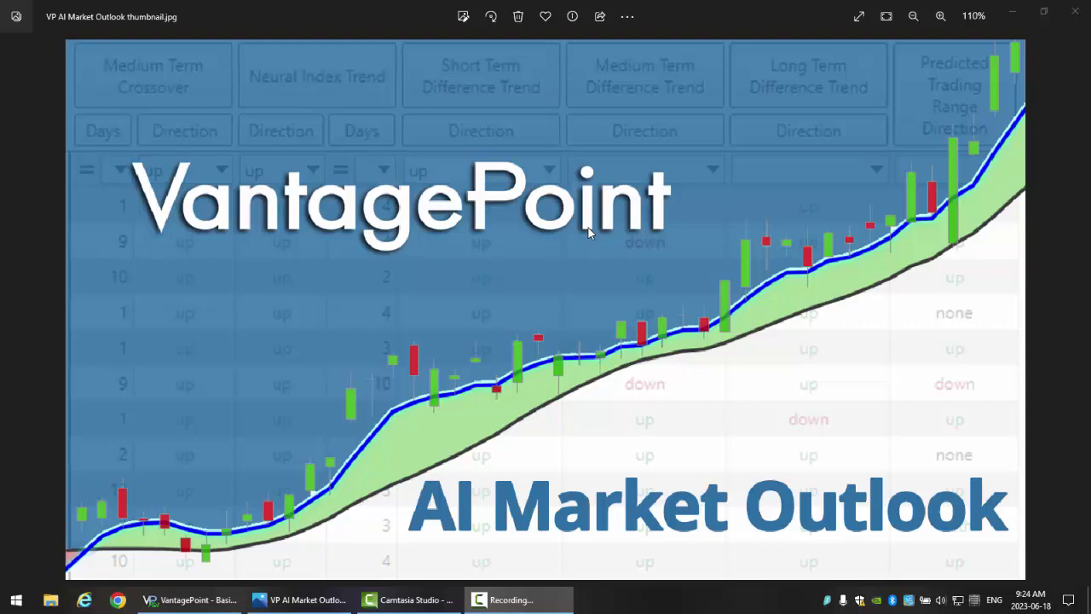
Leave the Photos thumbnail and bring up VantagePoint's SPDRs (SPY) daily chart
left_click(214, 601)
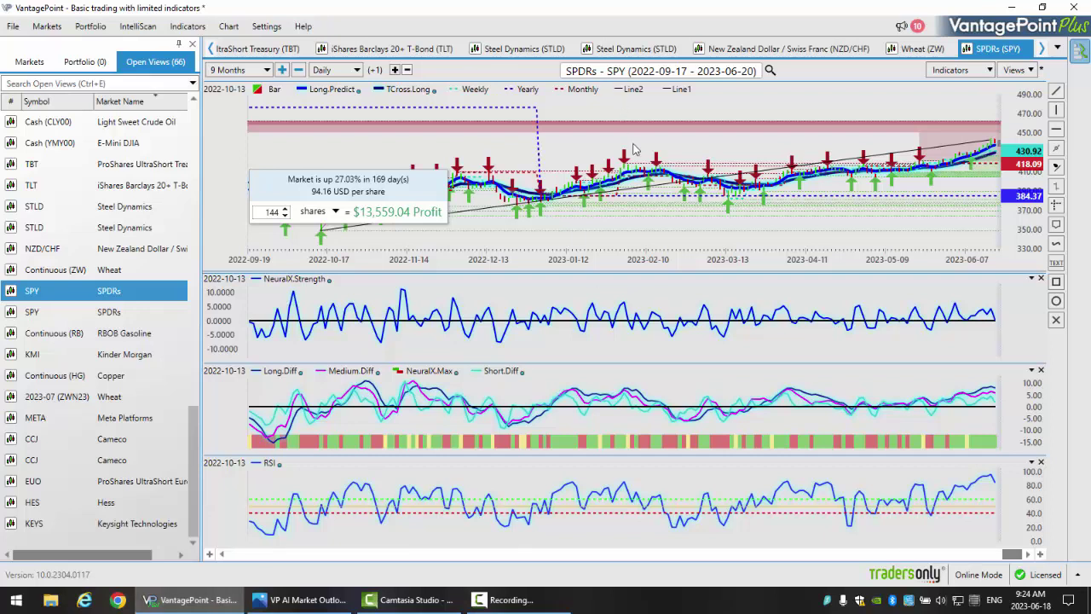
Check the 2022-10-13 bar, clear the old ProfitCalc box, and draw a trend line upward from 2023-01-03
left_click(321, 247)
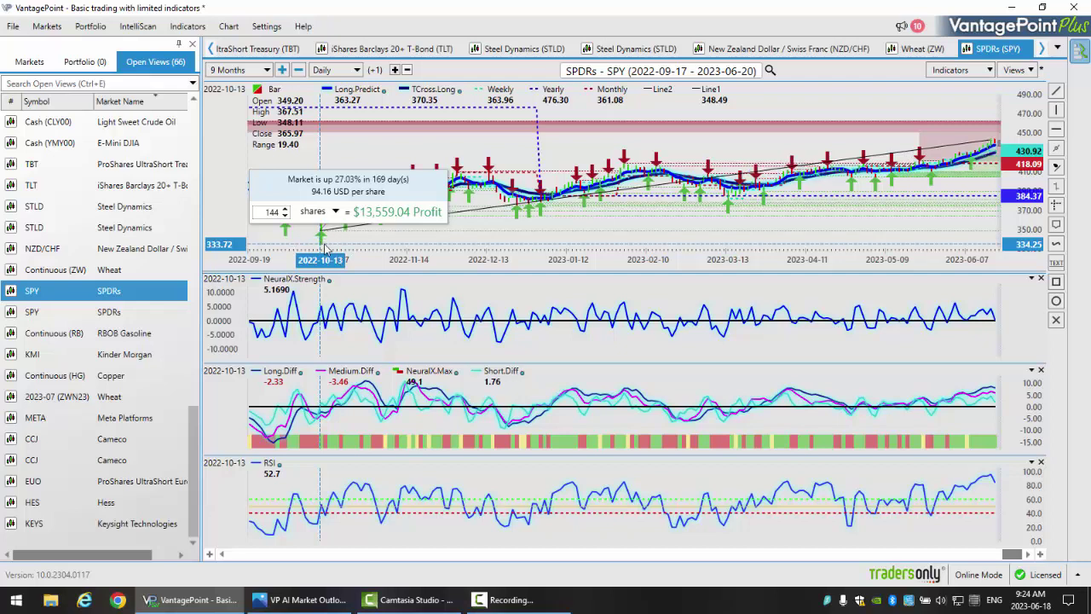
left_click(492, 215)
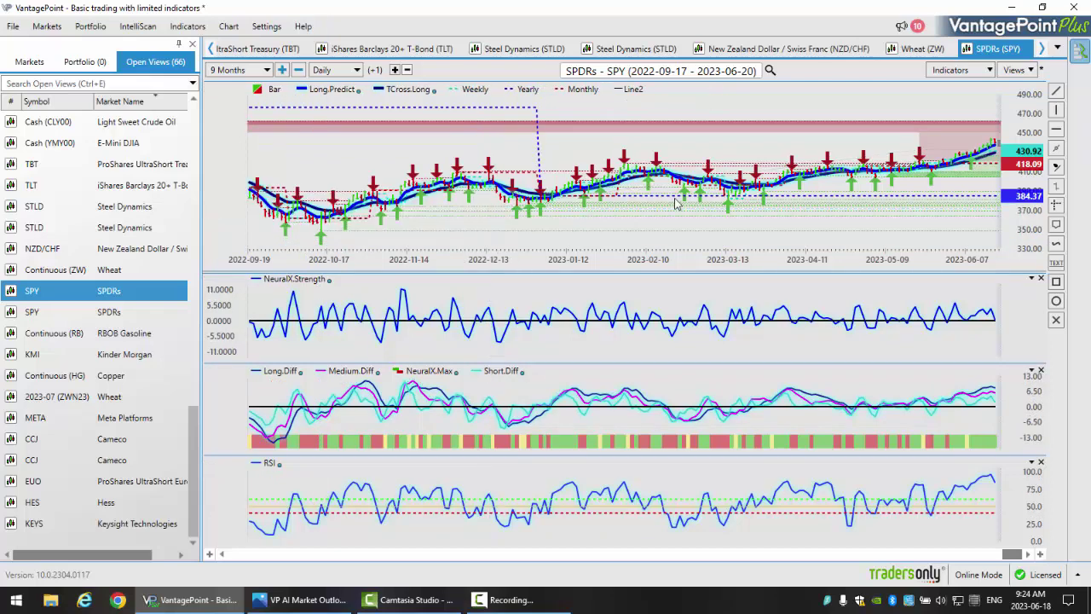
left_click(1058, 92)
mouse_move(543, 198)
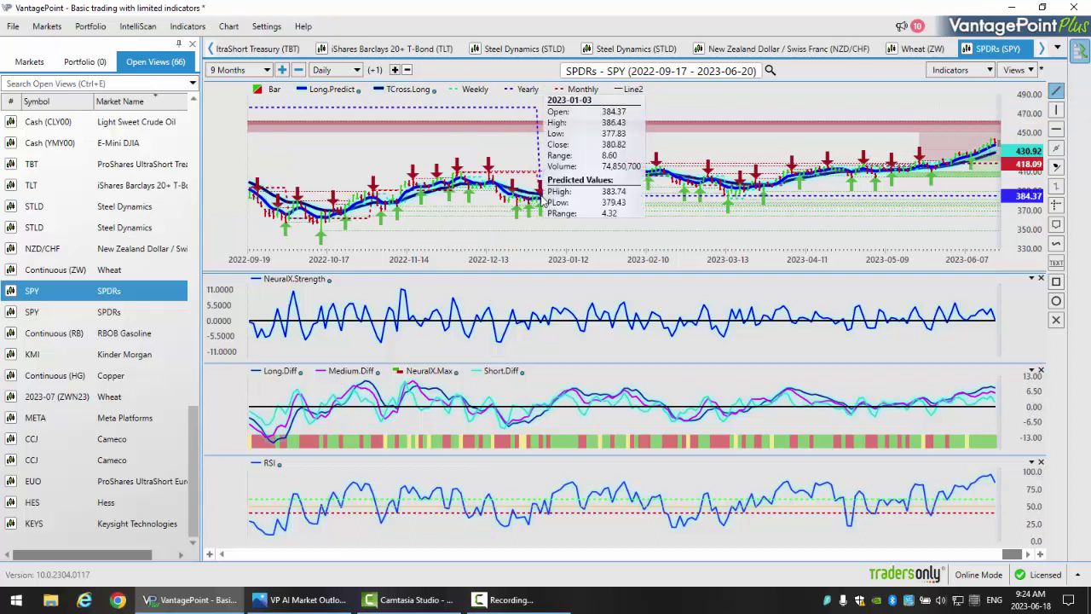
left_click_drag(543, 198, 998, 145)
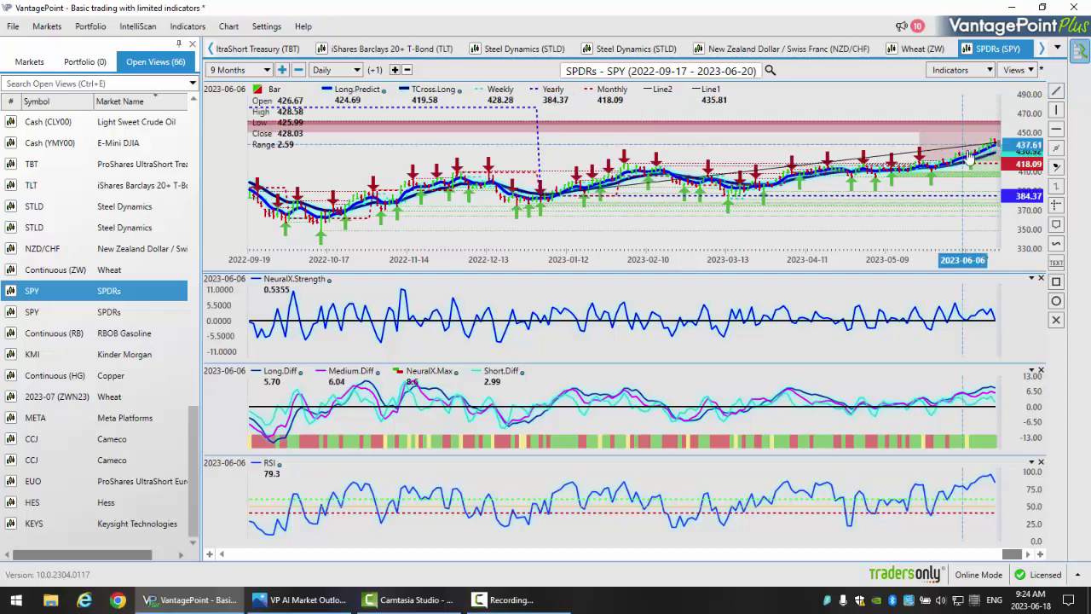
Run ProfitCalc on the SPY trend line: up 14.15% in 115 days, $7,849.44 for 144 shares
right_click(958, 151)
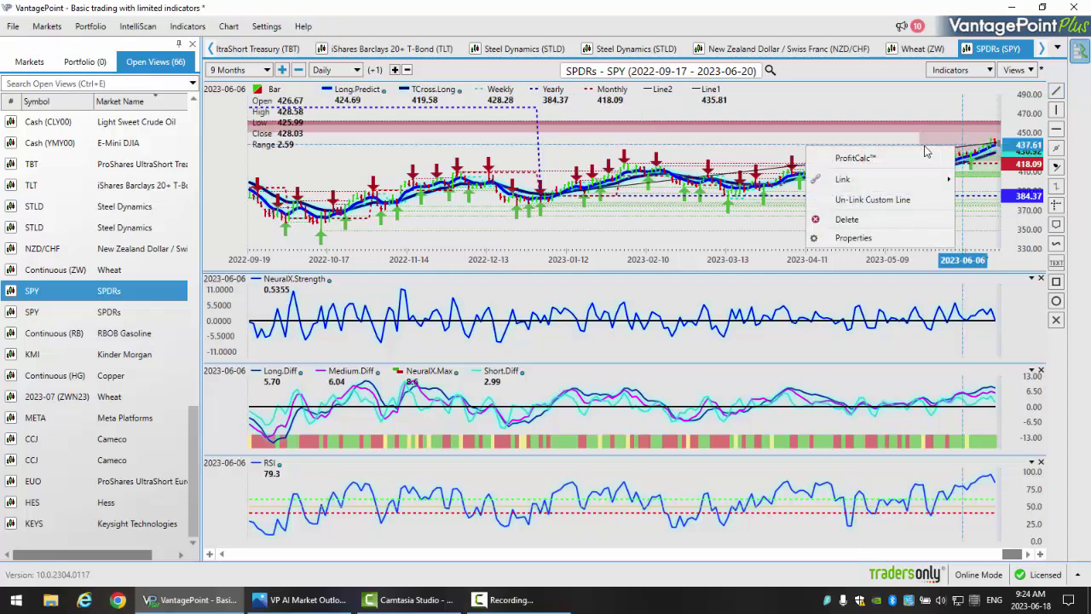
left_click(864, 158)
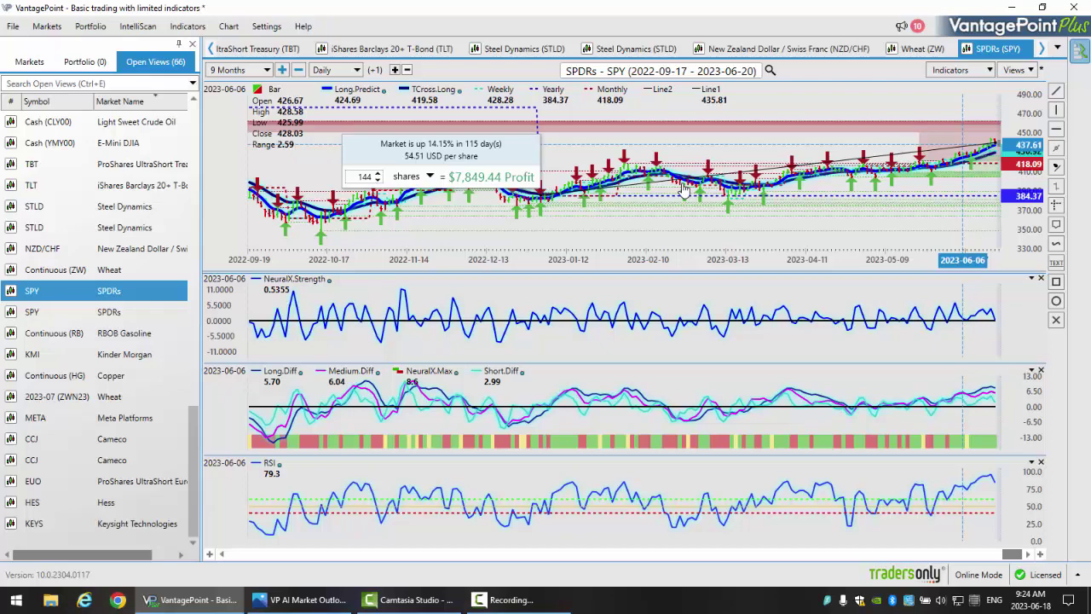
mouse_move(997, 149)
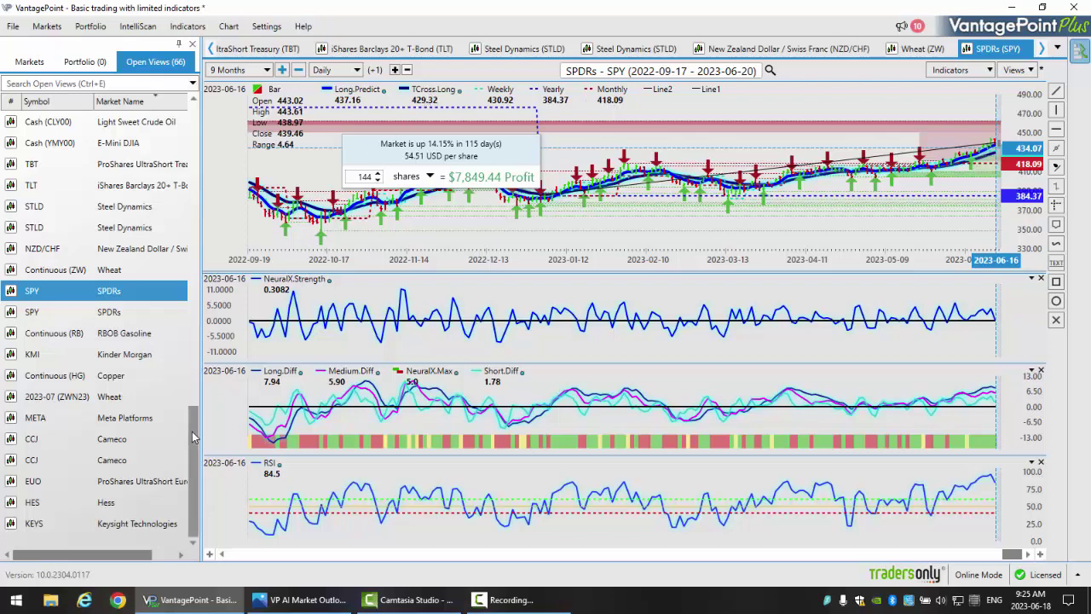
Open the E-Mini S&P 500 (ESY00) chart at 9 Months and draw a trend line from the October 2022 low
left_click_drag(193, 436, 192, 135)
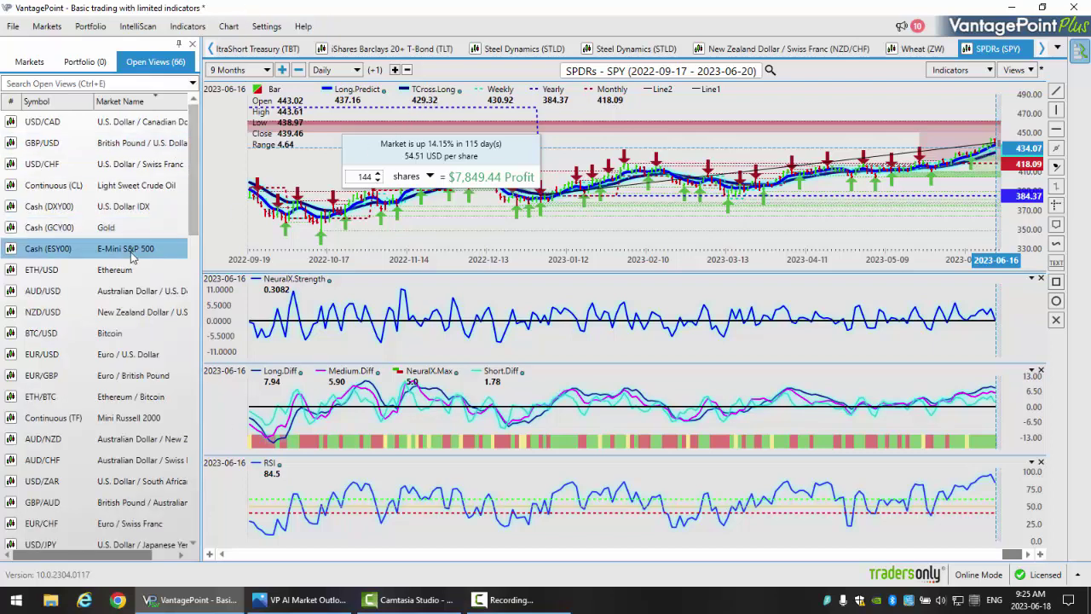
left_click(132, 254)
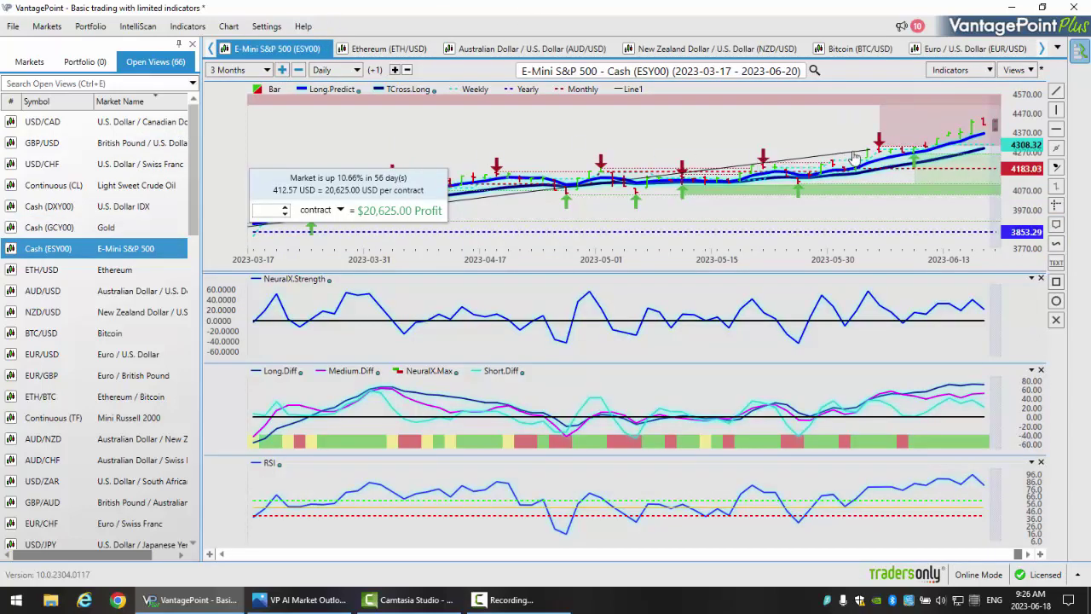
mouse_move(855, 159)
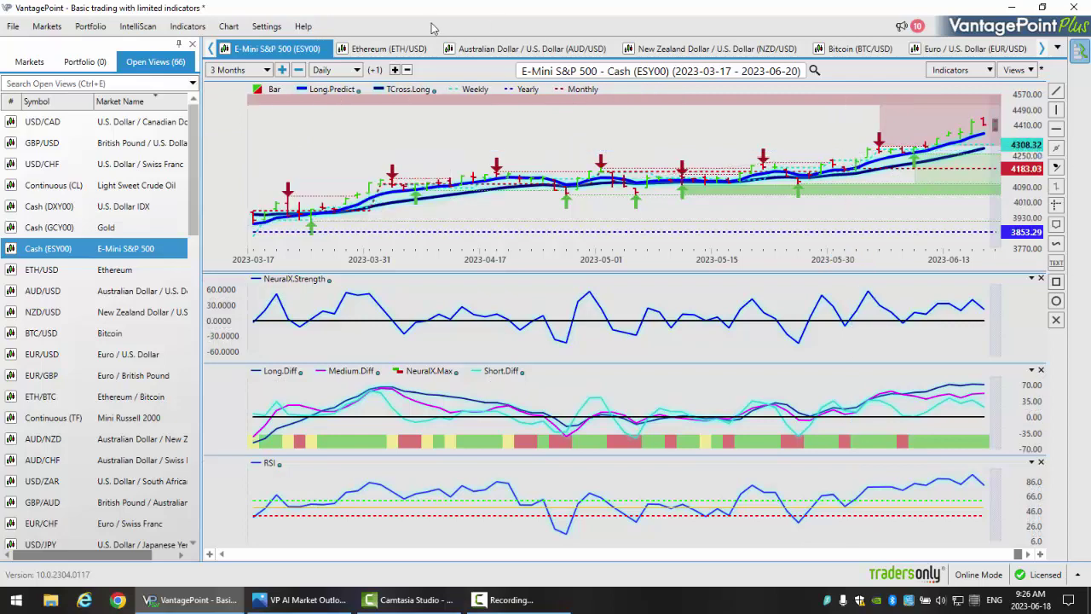
left_click(267, 70)
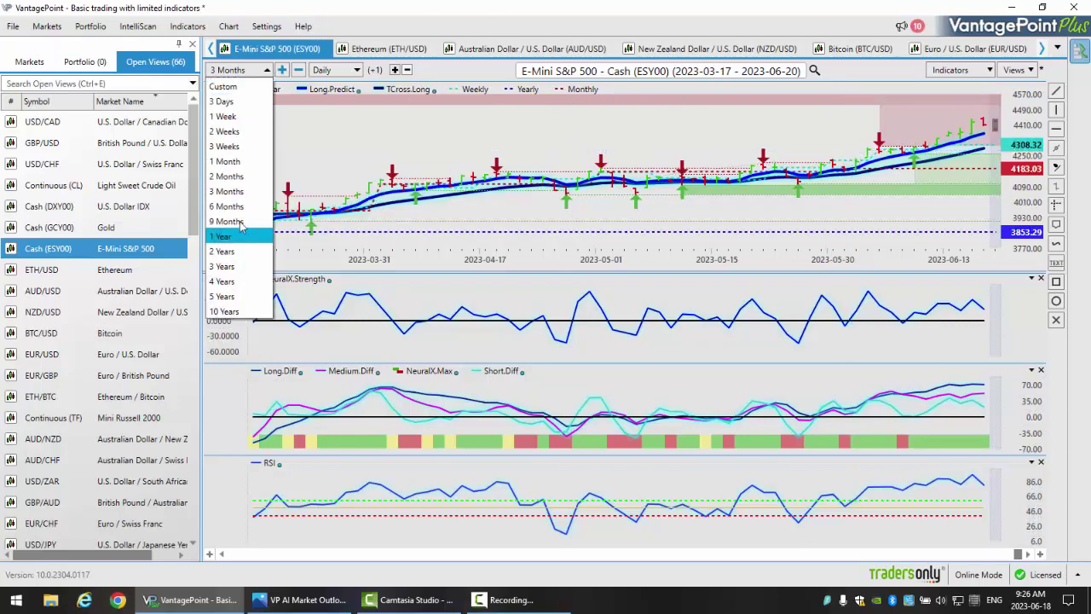
left_click(241, 223)
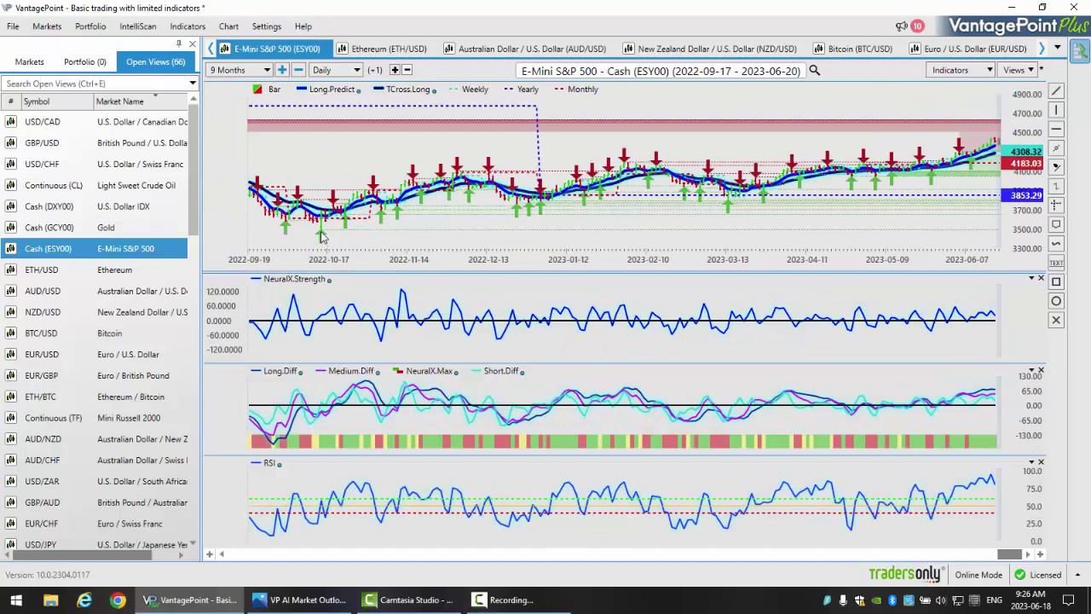
left_click(1055, 91)
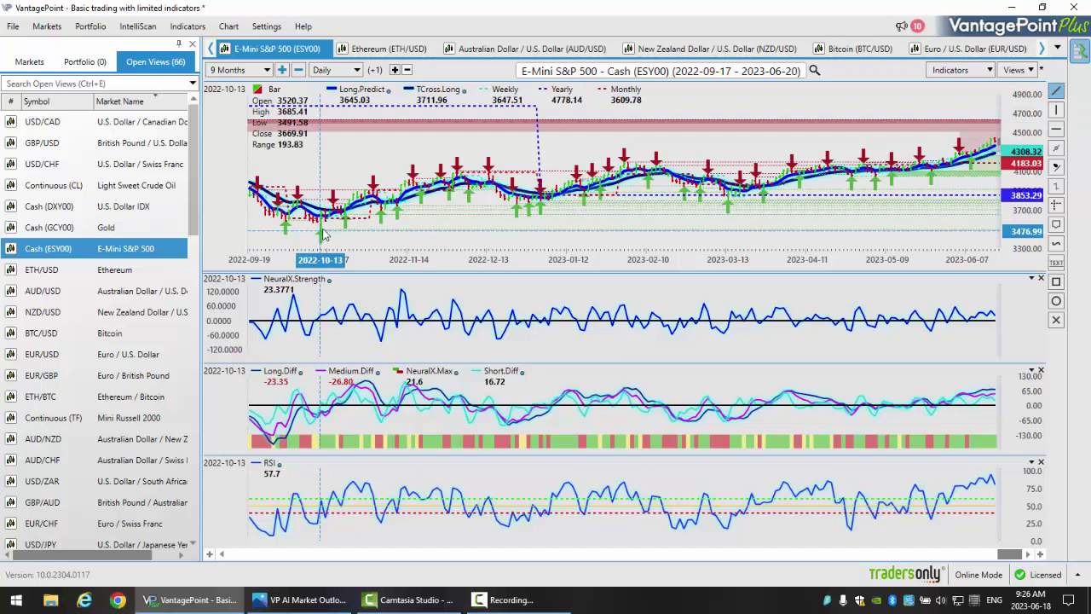
left_click_drag(321, 231, 996, 141)
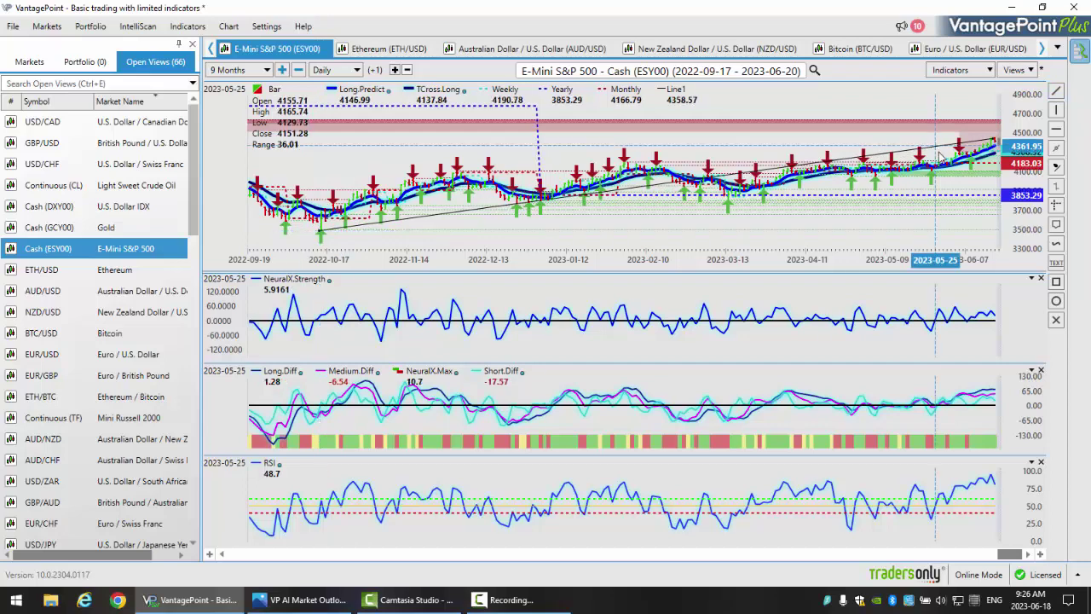
Run ProfitCalc on the E-Mini trend line: up 27.43% in 170 days, $47,787.50 per contract
right_click(941, 147)
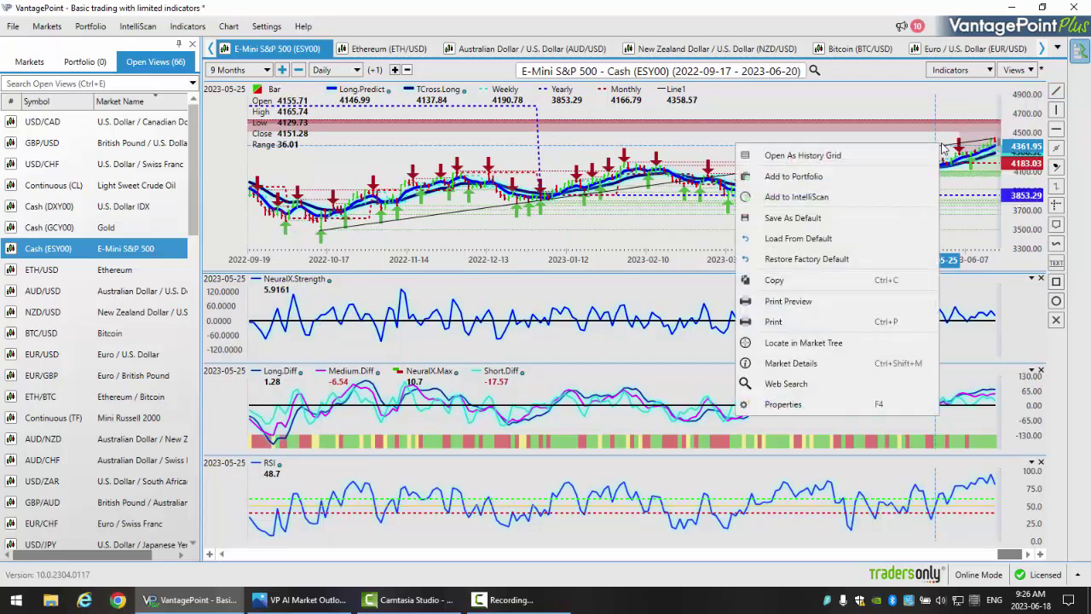
left_click(943, 104)
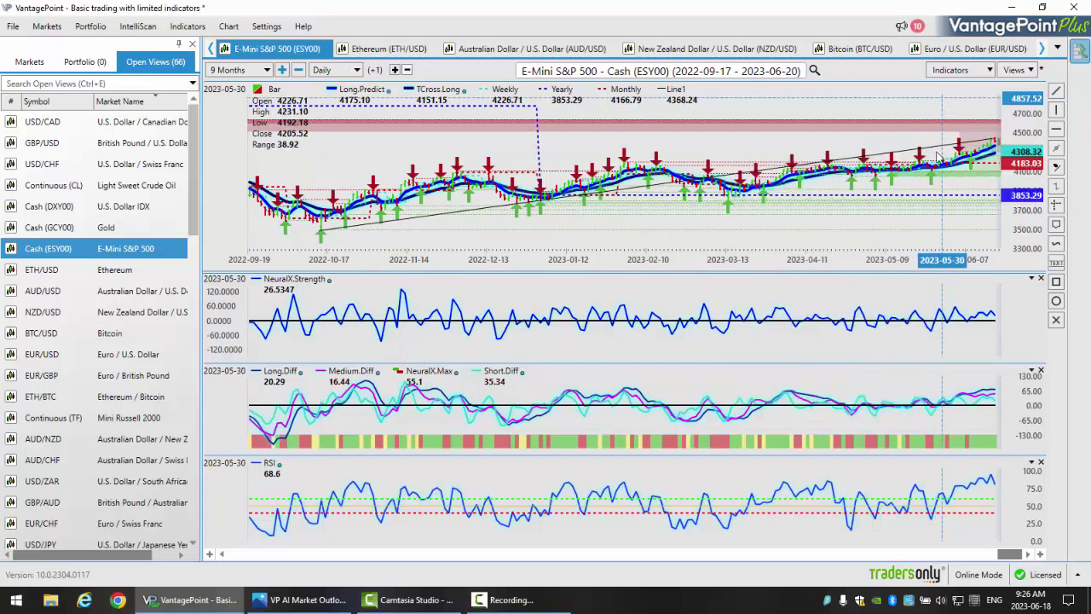
right_click(944, 150)
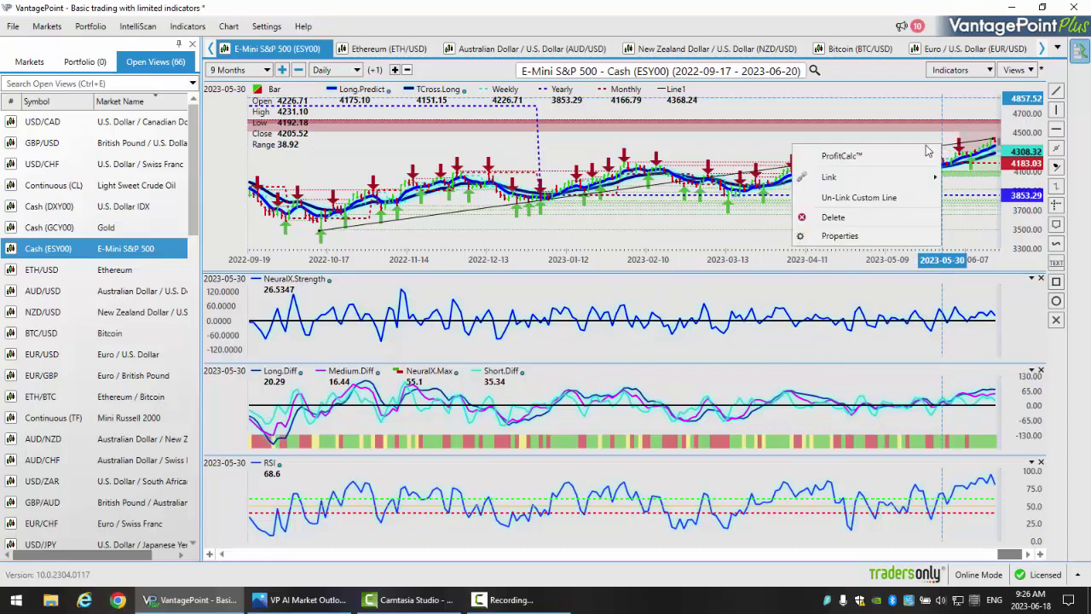
left_click(874, 162)
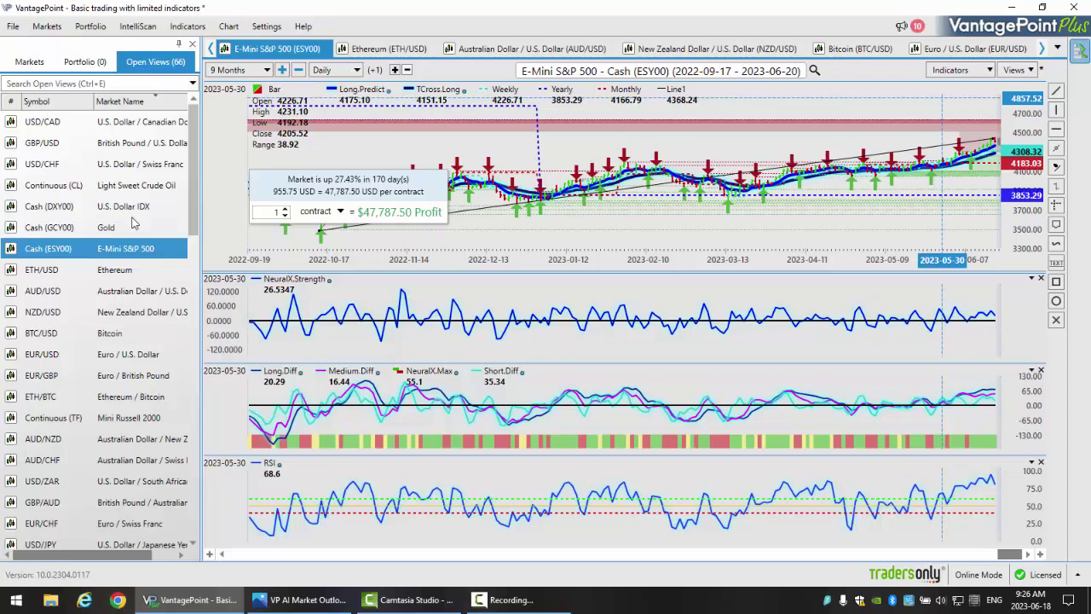
Show the U.S. Dollar IDX (DXY00) chart over 3 Months, closing a stray Windows search panel
left_click(146, 201)
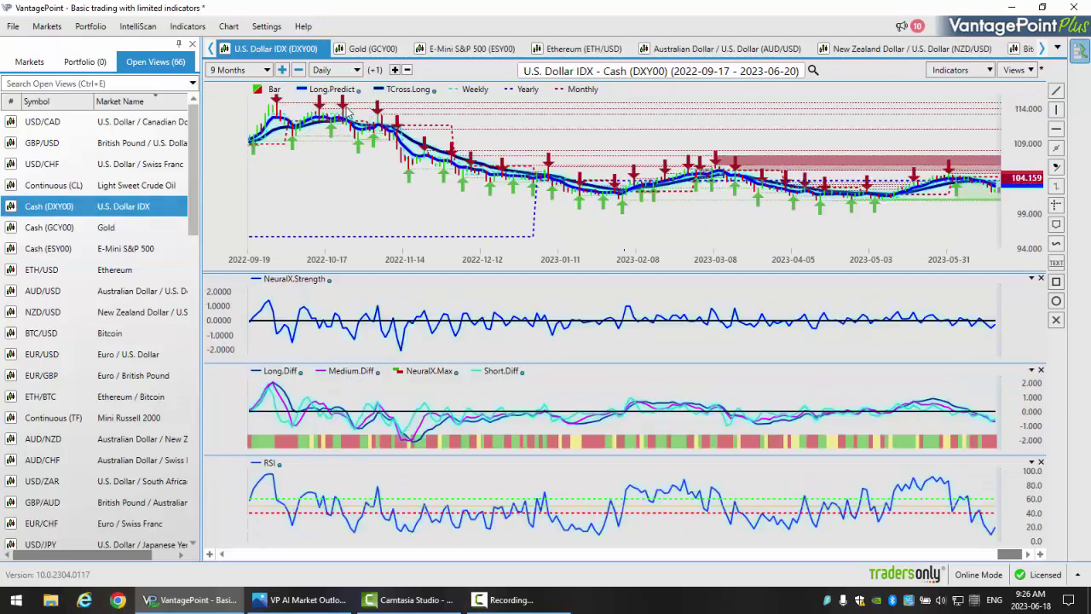
mouse_move(348, 109)
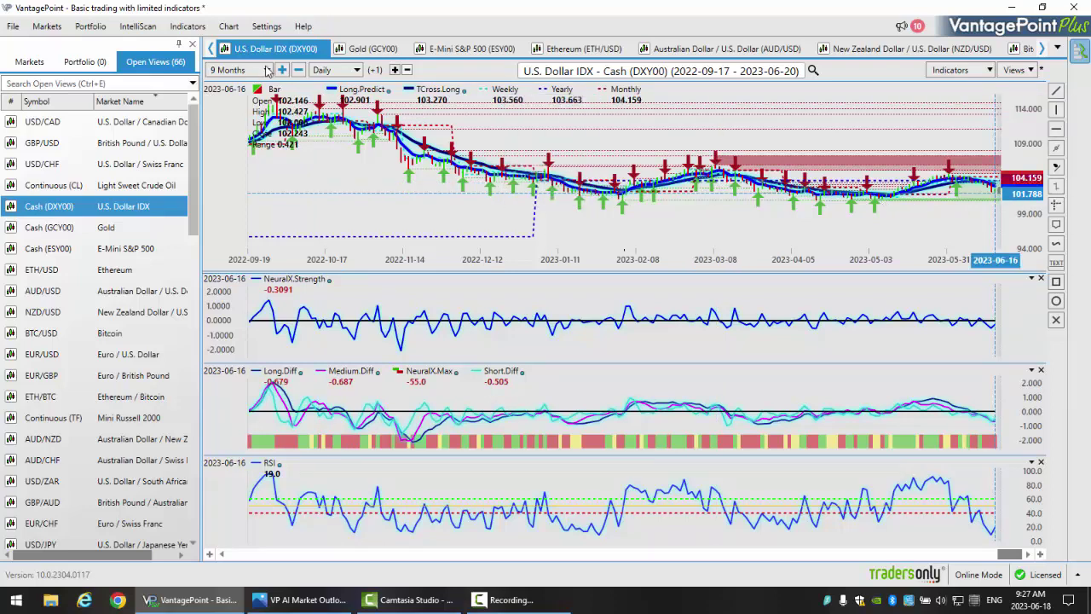
key("super+s")
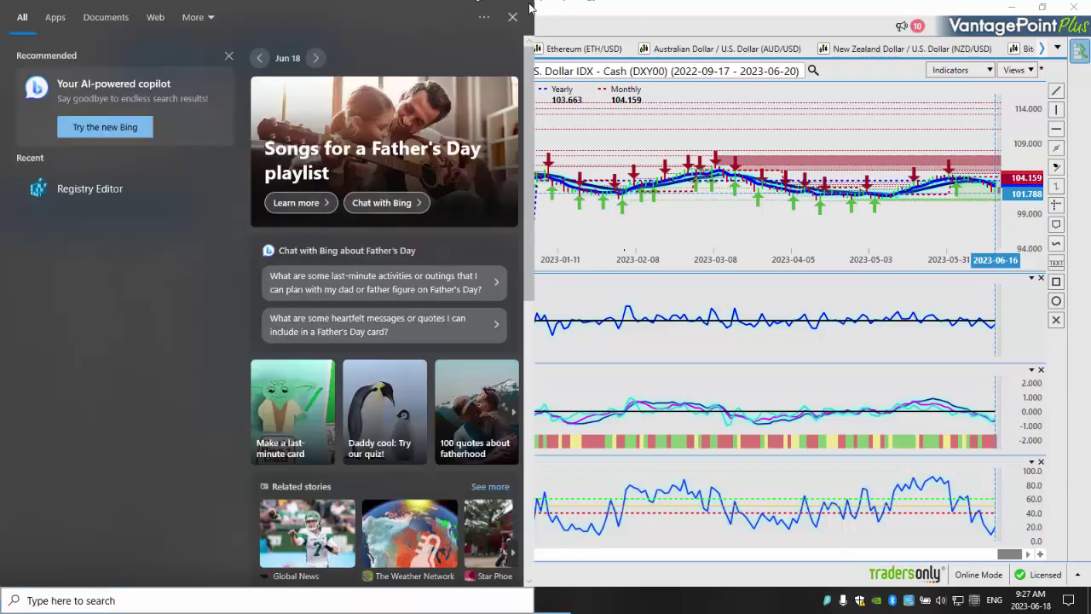
left_click(512, 17)
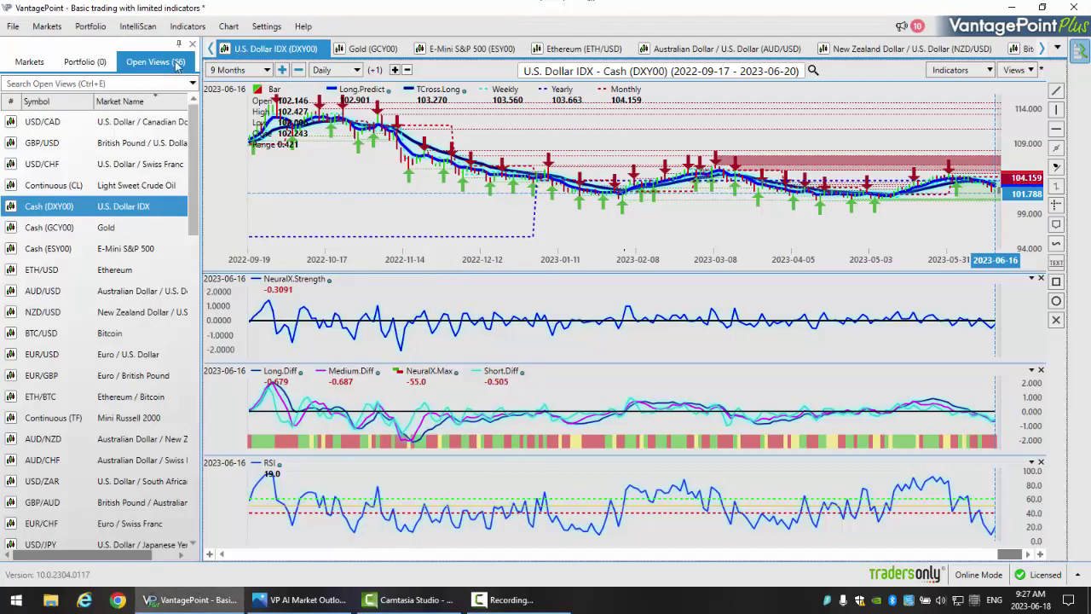
left_click(267, 70)
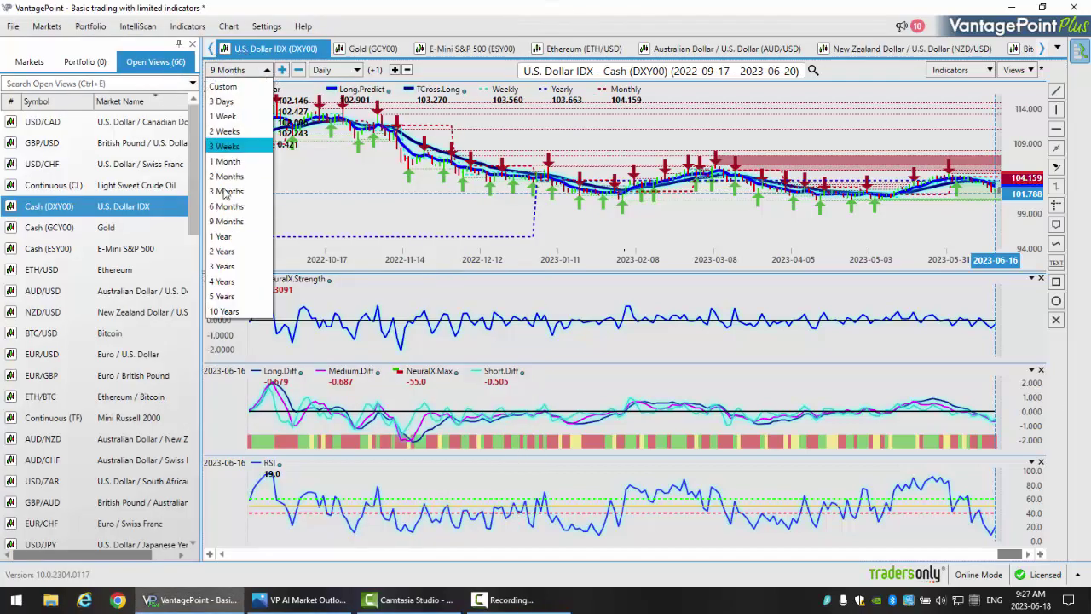
left_click(226, 191)
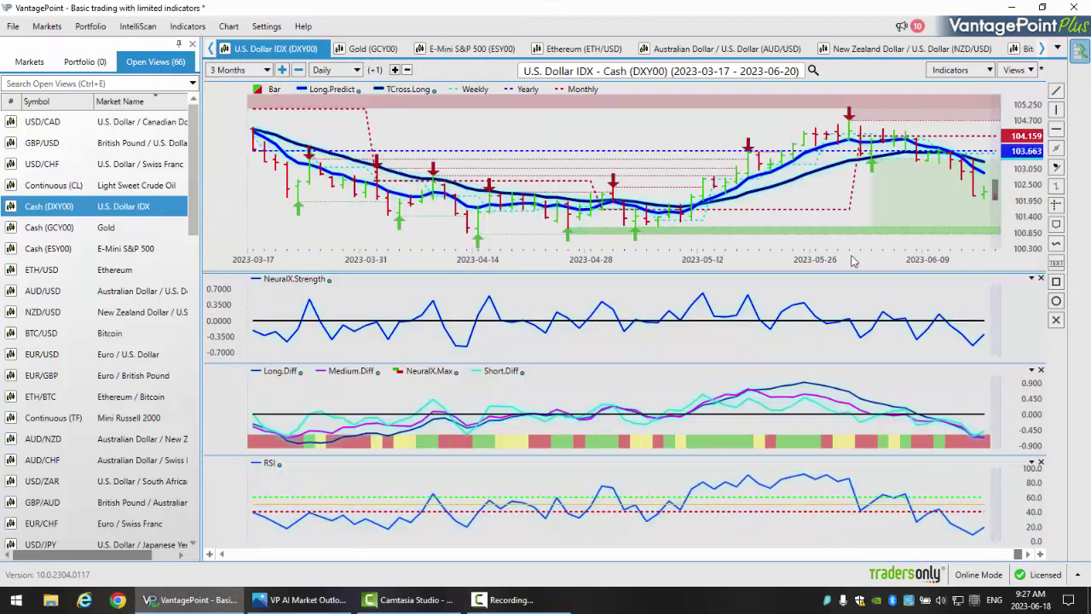
Widen the Dollar Index chart to 6 Months and read the 2023-04-14 and 2023-03-08 bars
left_click(266, 70)
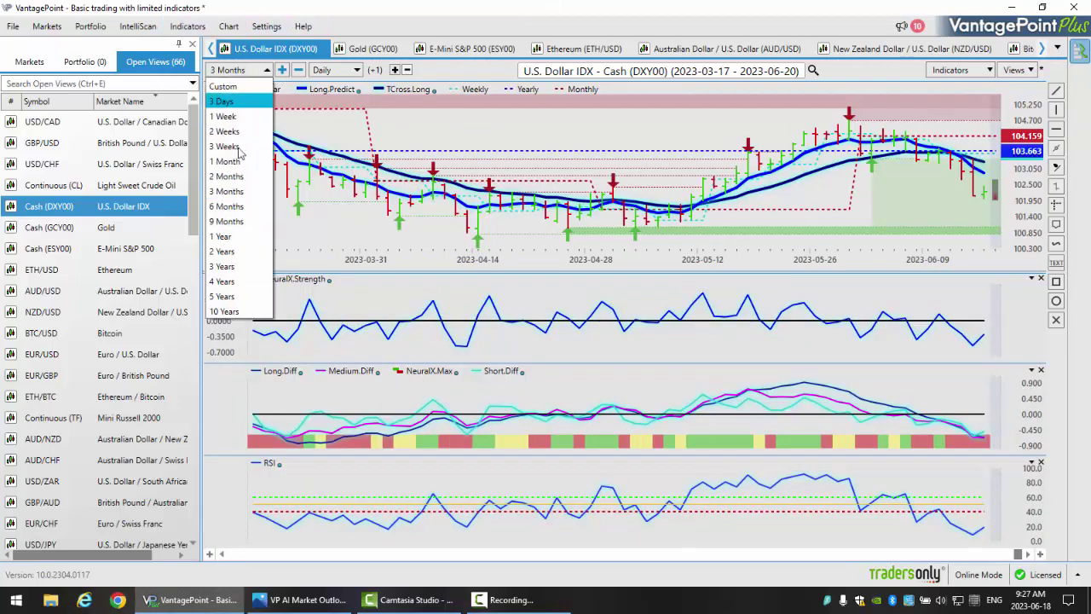
left_click(234, 210)
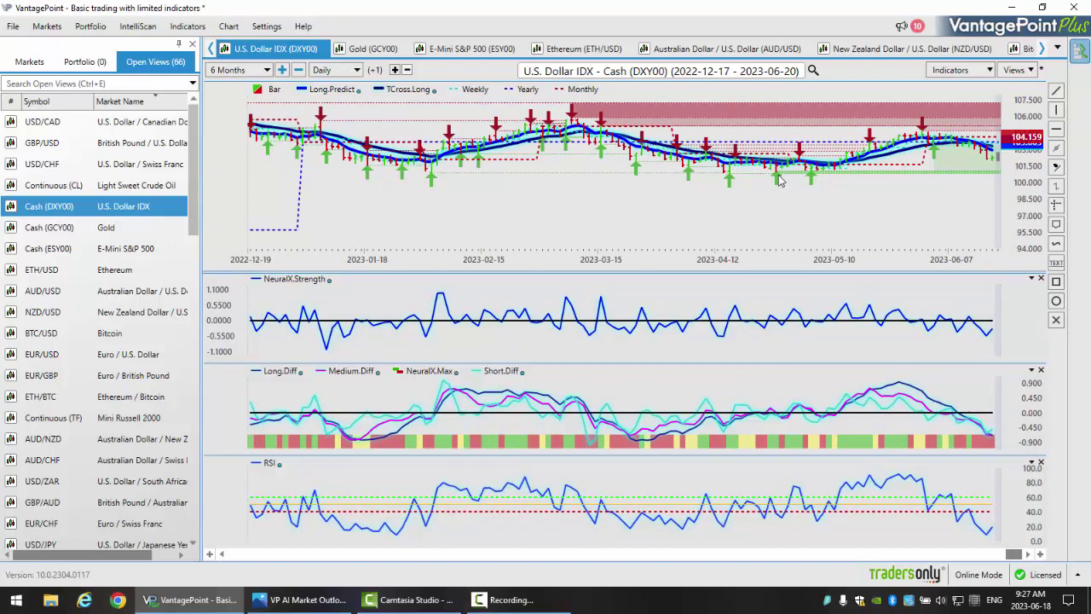
mouse_move(777, 177)
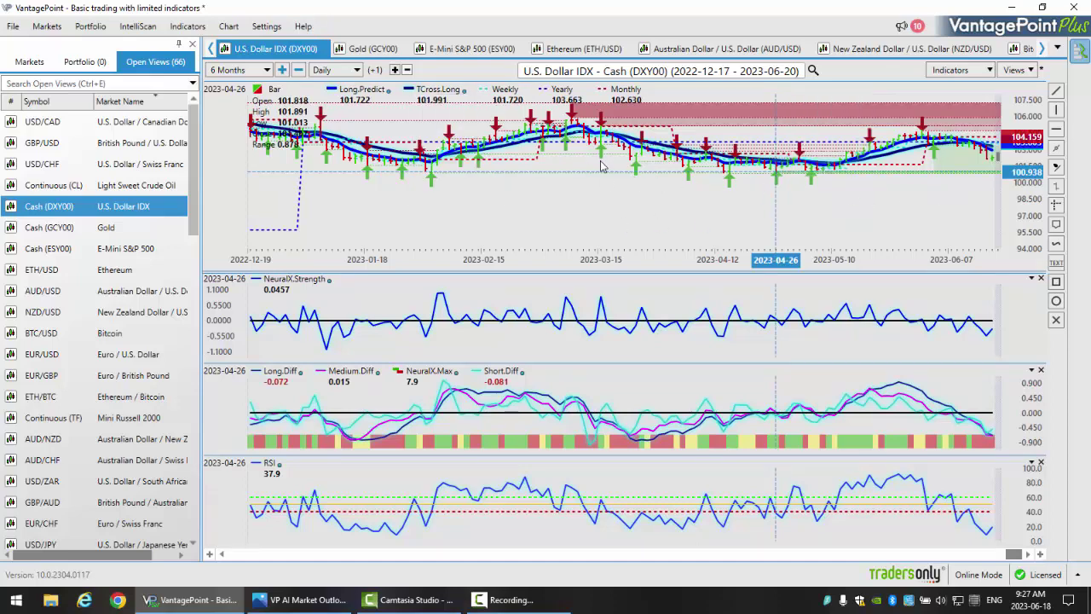
mouse_move(423, 164)
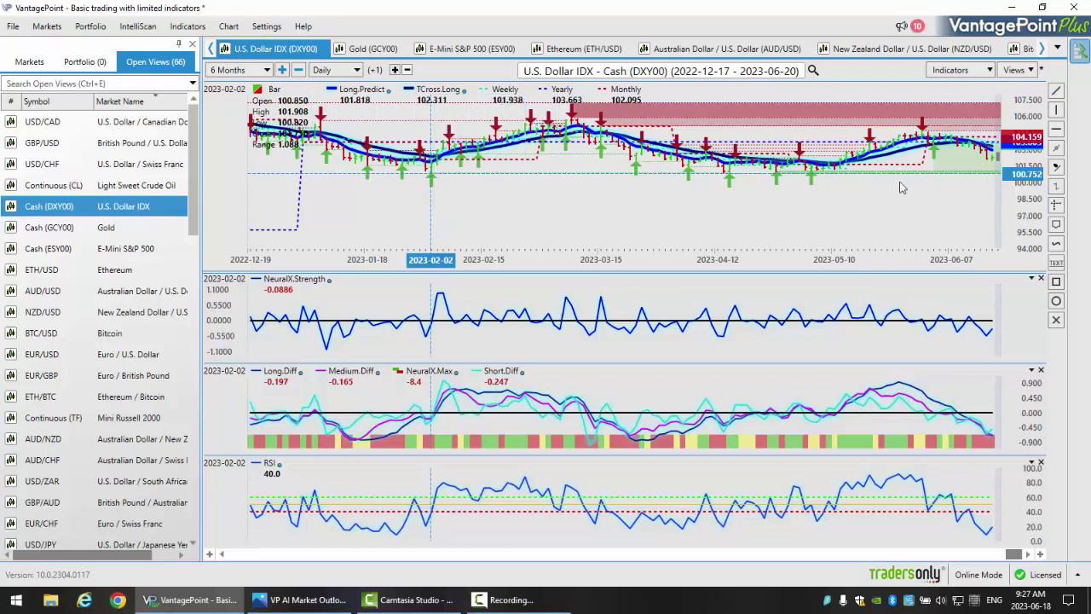
left_click(731, 184)
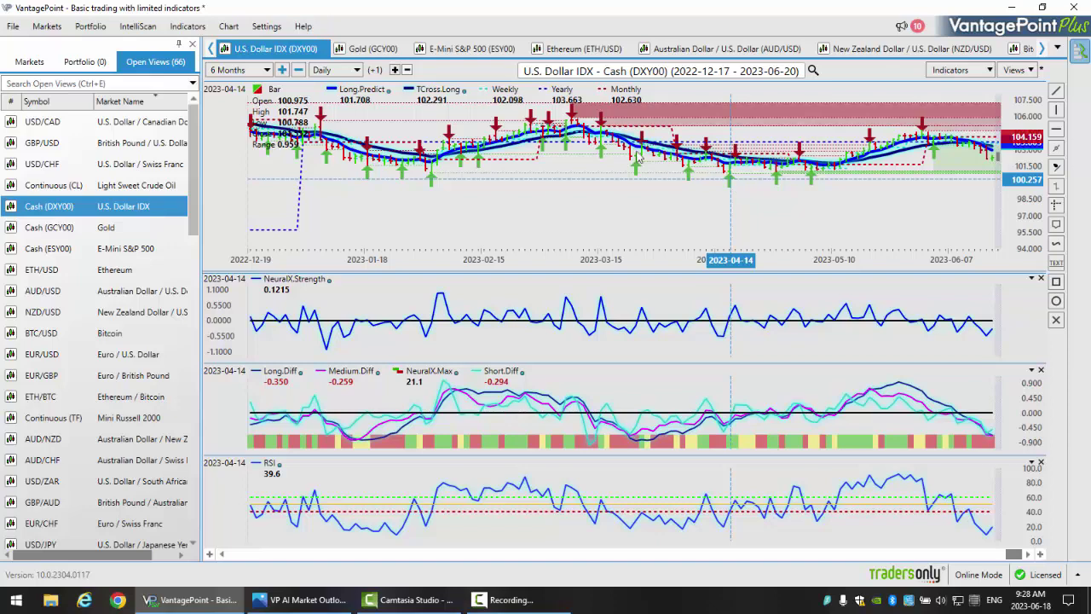
left_click(573, 128)
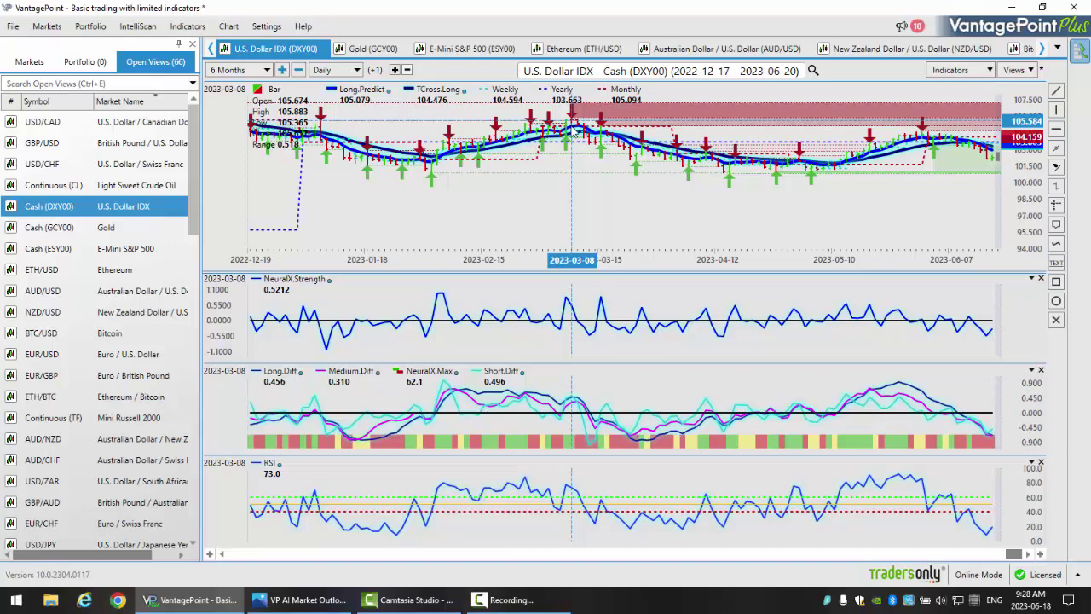
mouse_move(575, 126)
left_click(993, 165)
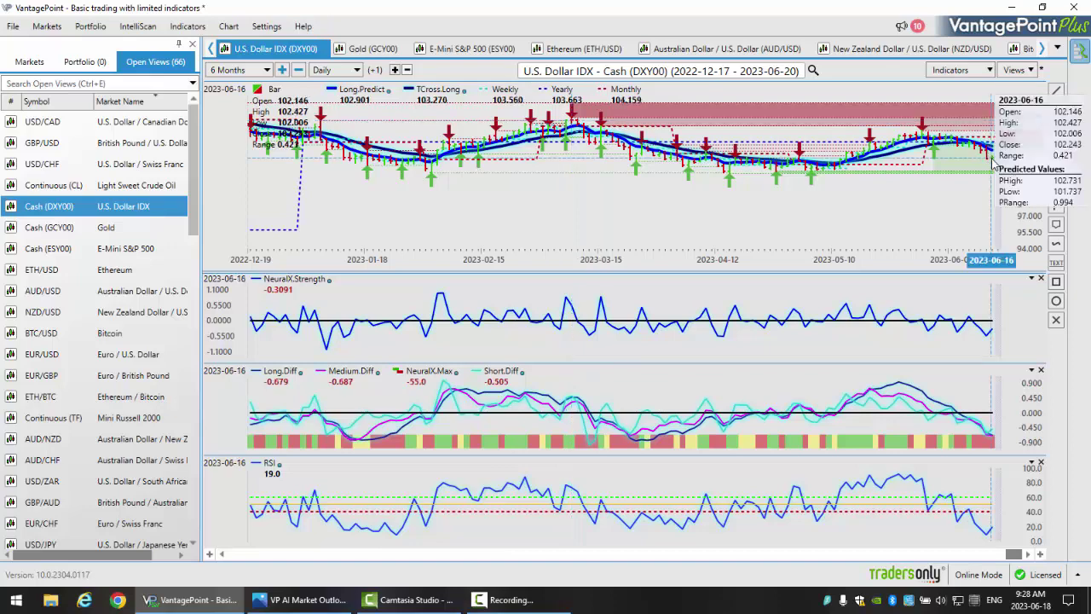
left_click(814, 181)
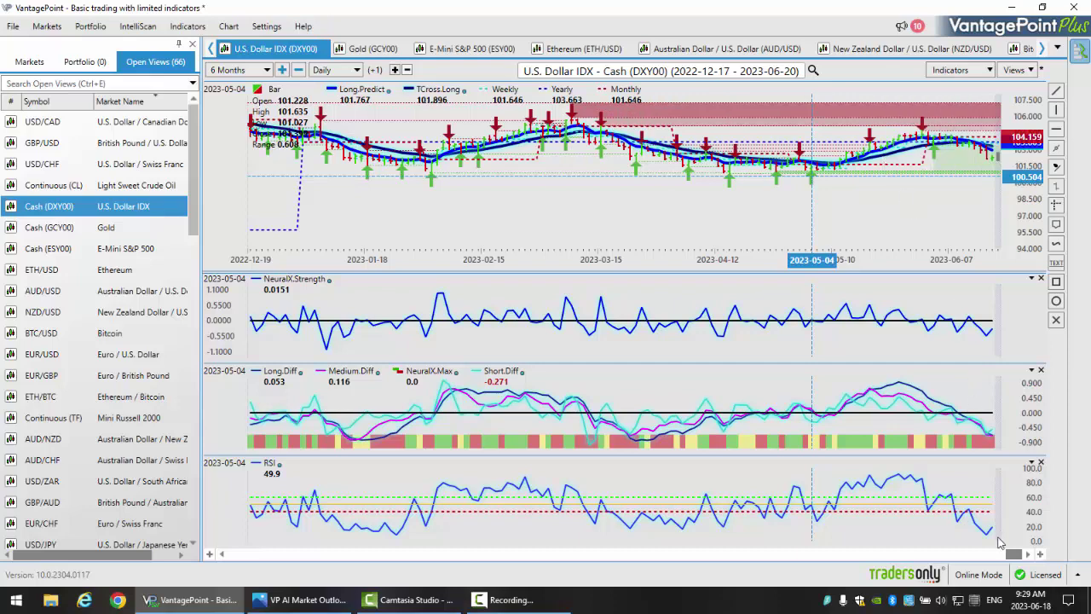
left_click(993, 162)
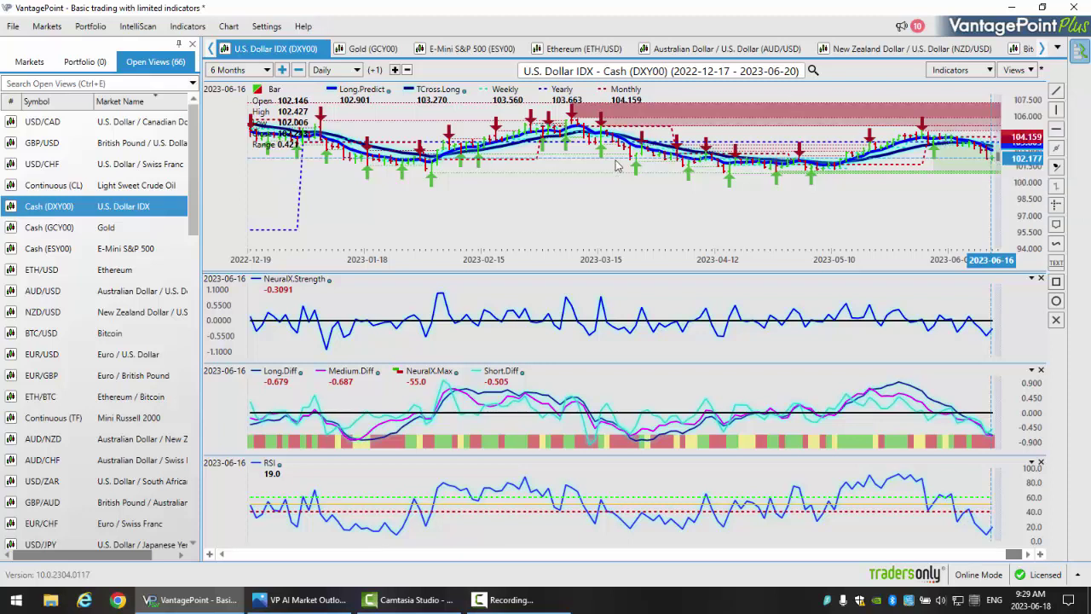
Switch to the Gold (GCY00) chart and read the 2023-06-16 close of 1957.72 and RSI 59.6
left_click(81, 230)
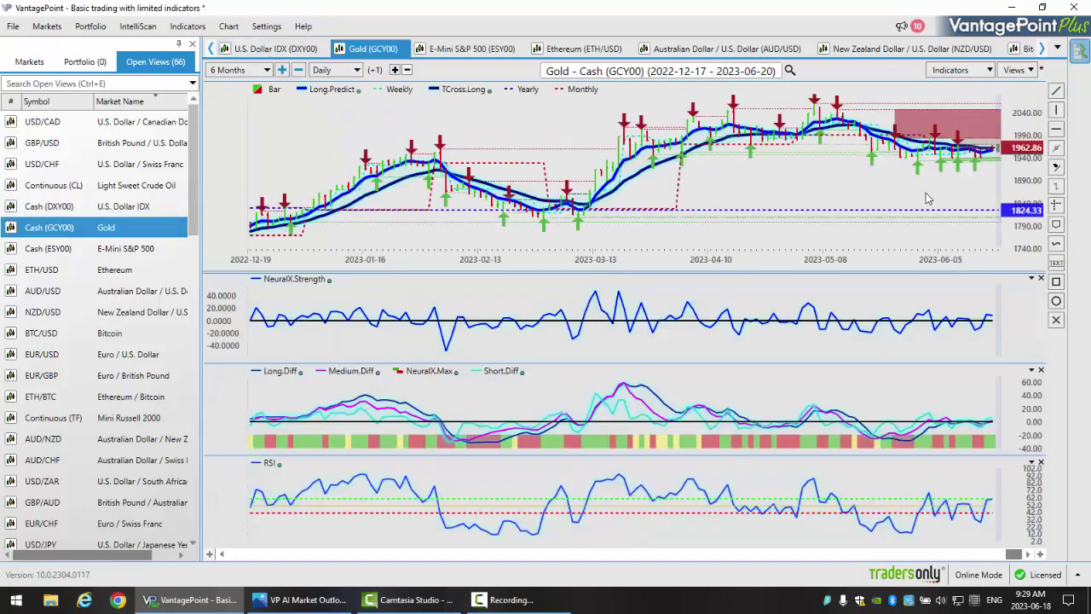
mouse_move(993, 154)
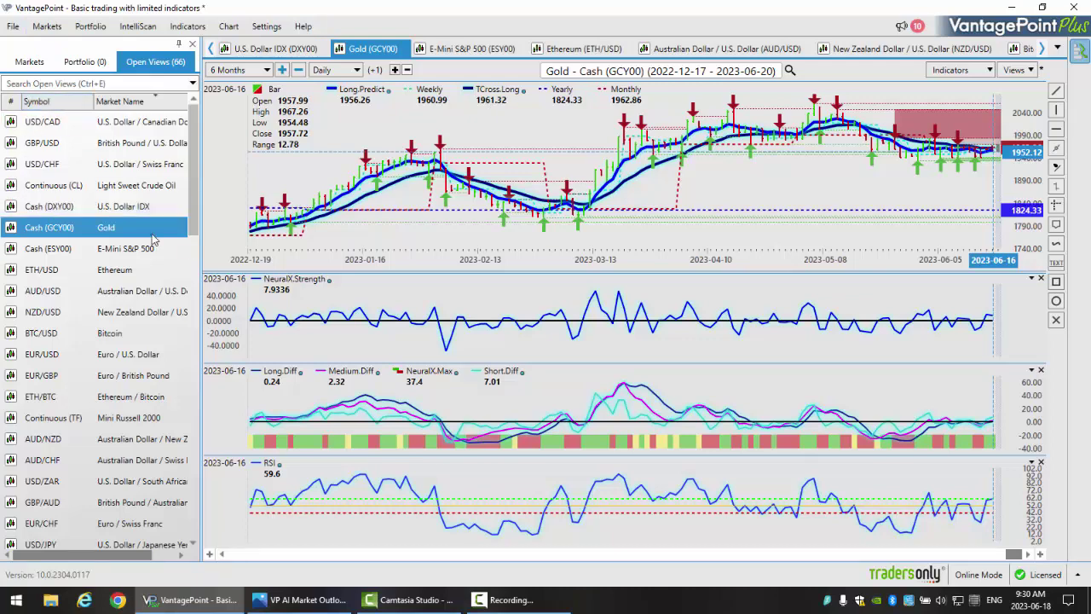
Open the Light Sweet Crude Oil (CL) chart and check the 2023-06-12 close 67.29, RSI 25.6
left_click(121, 189)
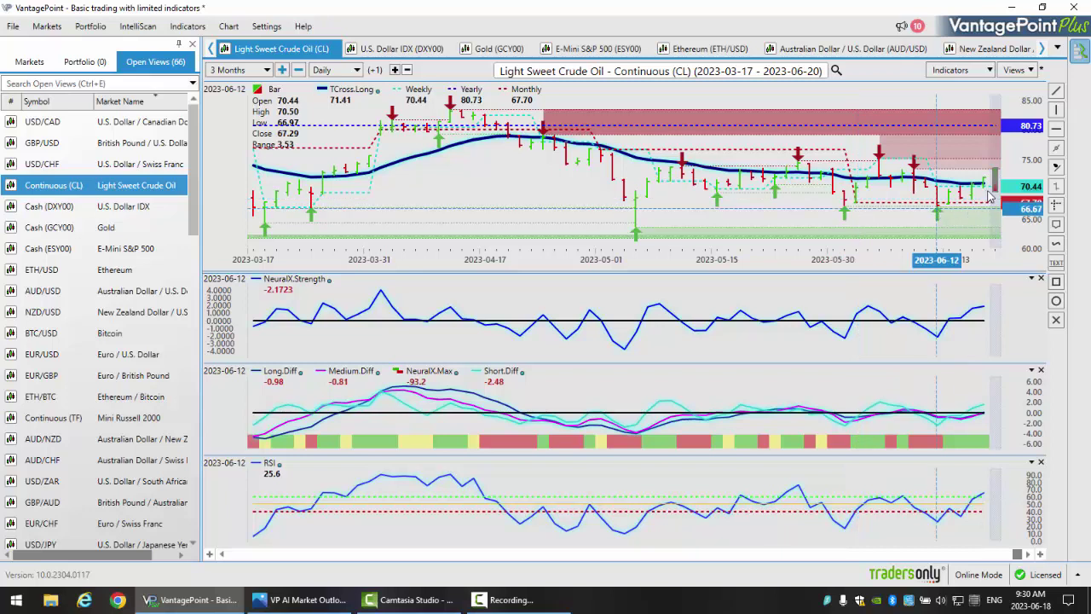
mouse_move(986, 191)
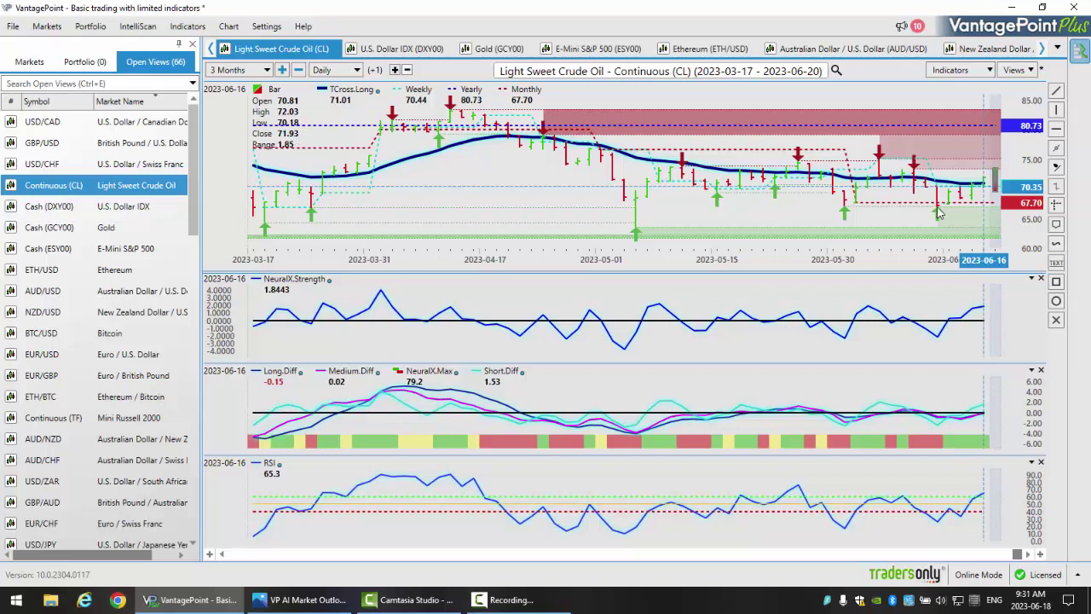
mouse_move(938, 213)
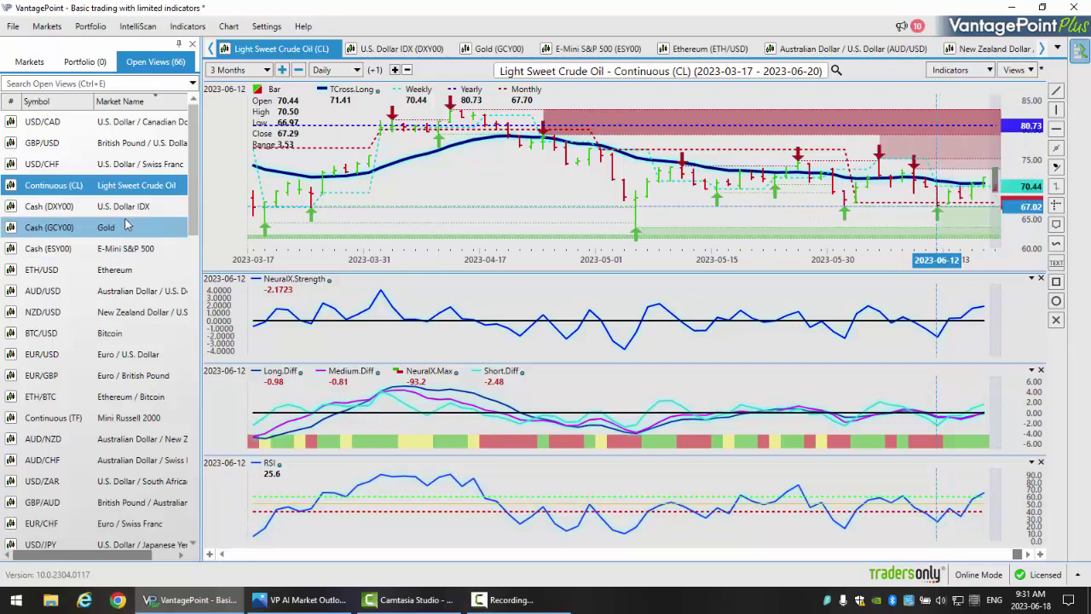
Switch to the BTC/USD chart and read the 2023-06-17 close 26539.02 and RSI 63.5
left_click(118, 335)
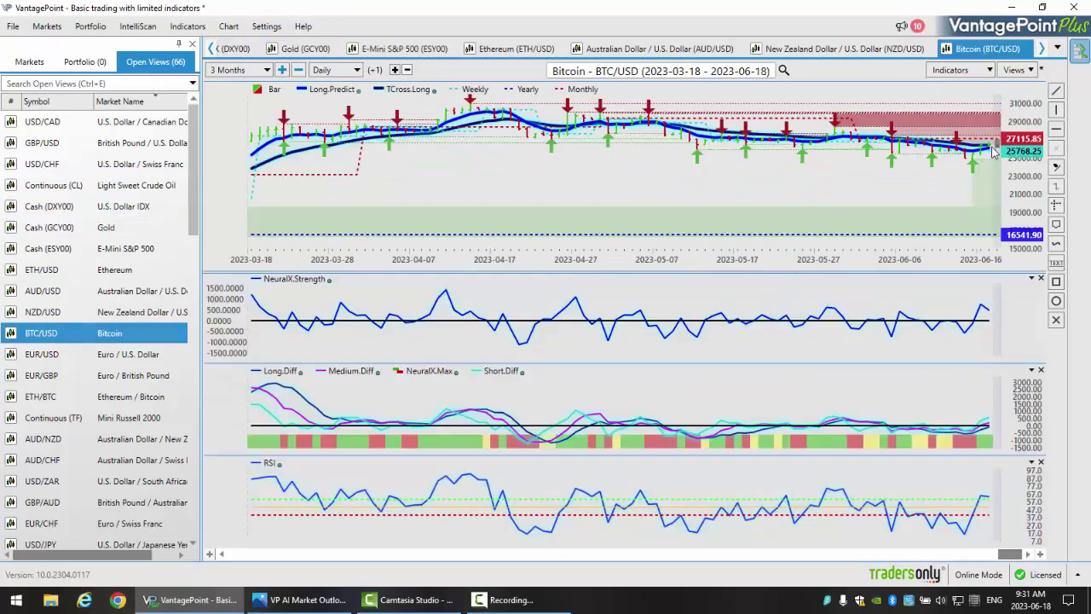
mouse_move(993, 151)
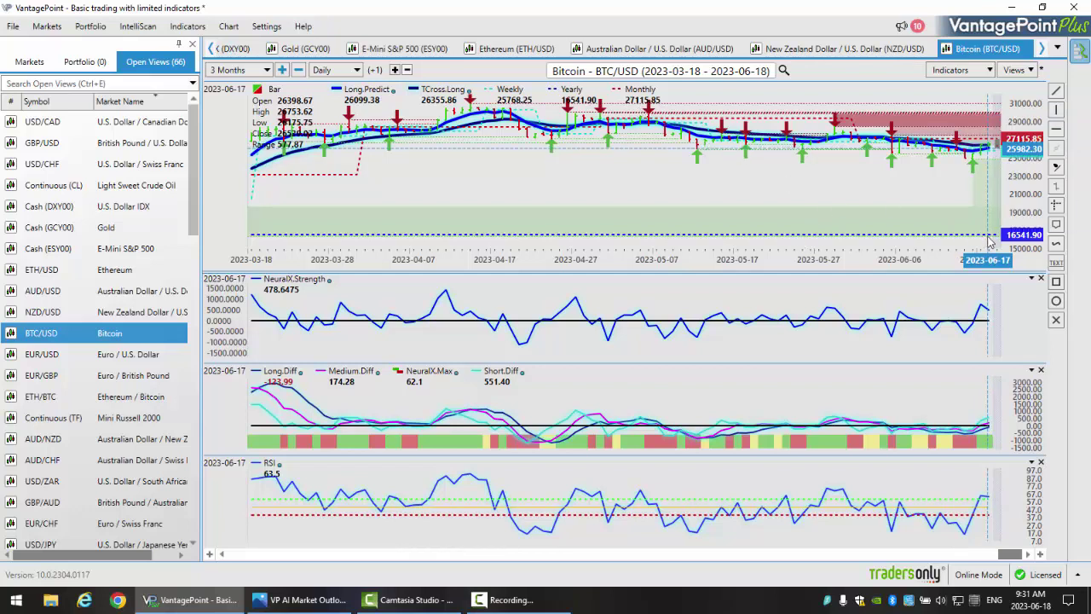
Show 6 Months of Bitcoin and draw a rising custom trend line across the prices
left_click(264, 71)
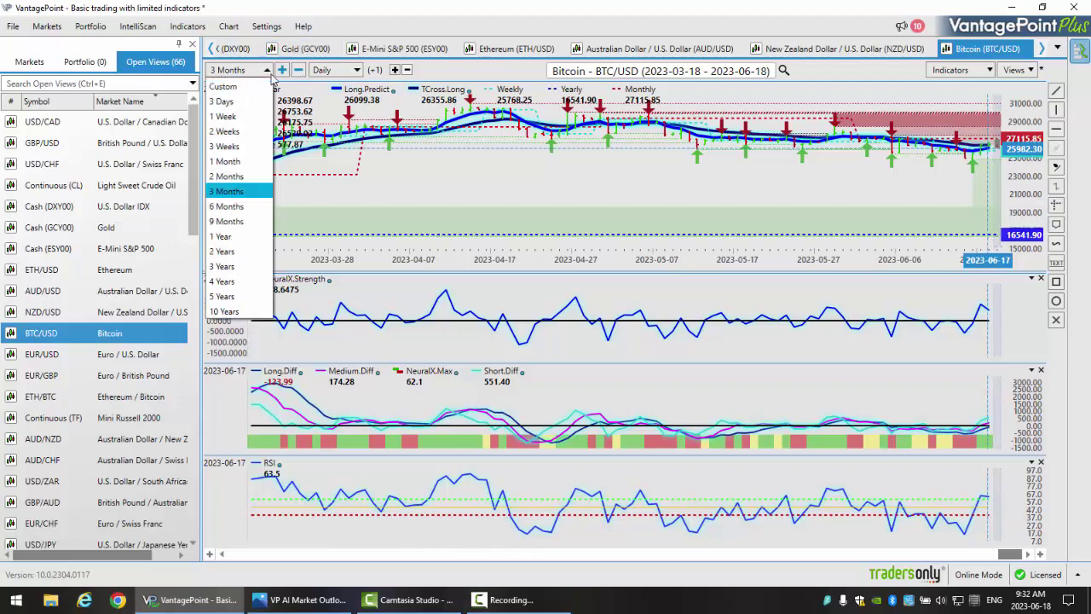
left_click(230, 206)
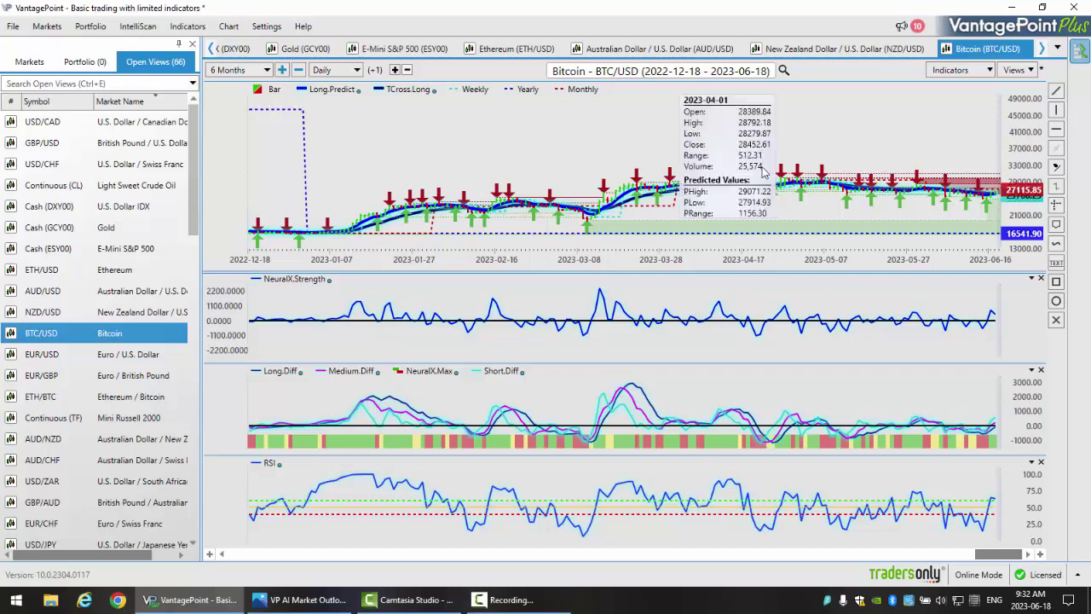
left_click(1056, 92)
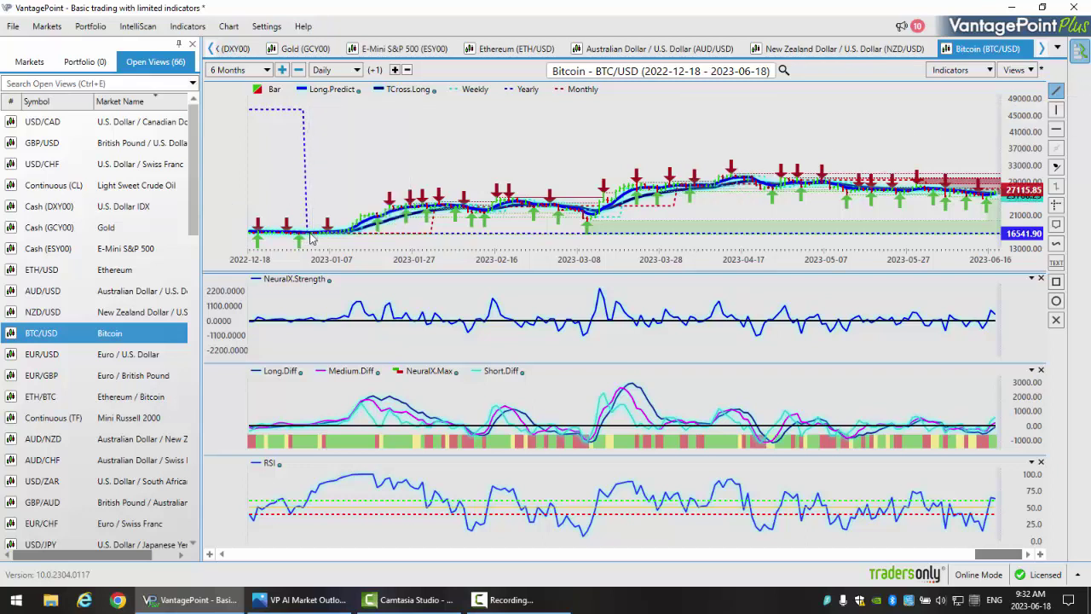
mouse_move(311, 239)
left_mouse_down()
mouse_move(673, 249)
mouse_move(917, 240)
mouse_move(1000, 198)
left_mouse_up()
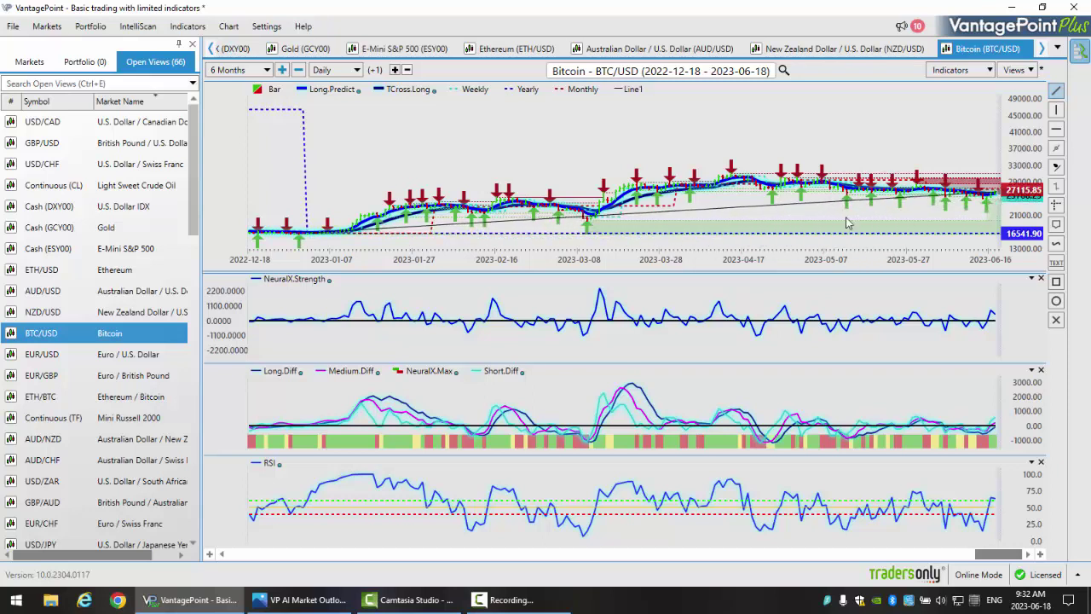
Display ProfitCalc for Line1 in coin units: up 58.59% in 168 days, $9,823.01 per coin
right_click(777, 207)
left_click(834, 219)
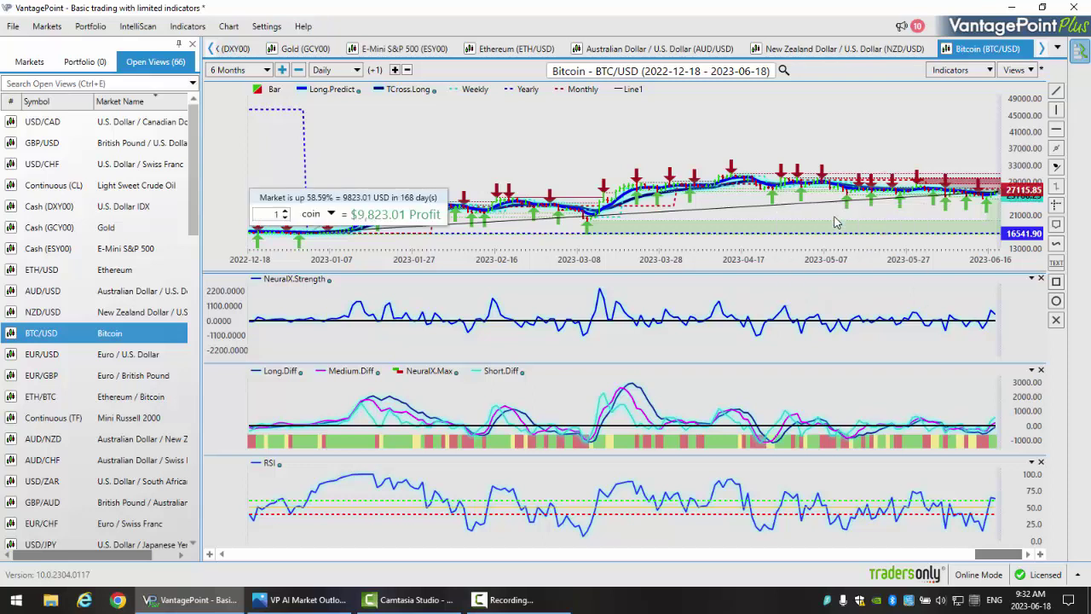
left_click(332, 214)
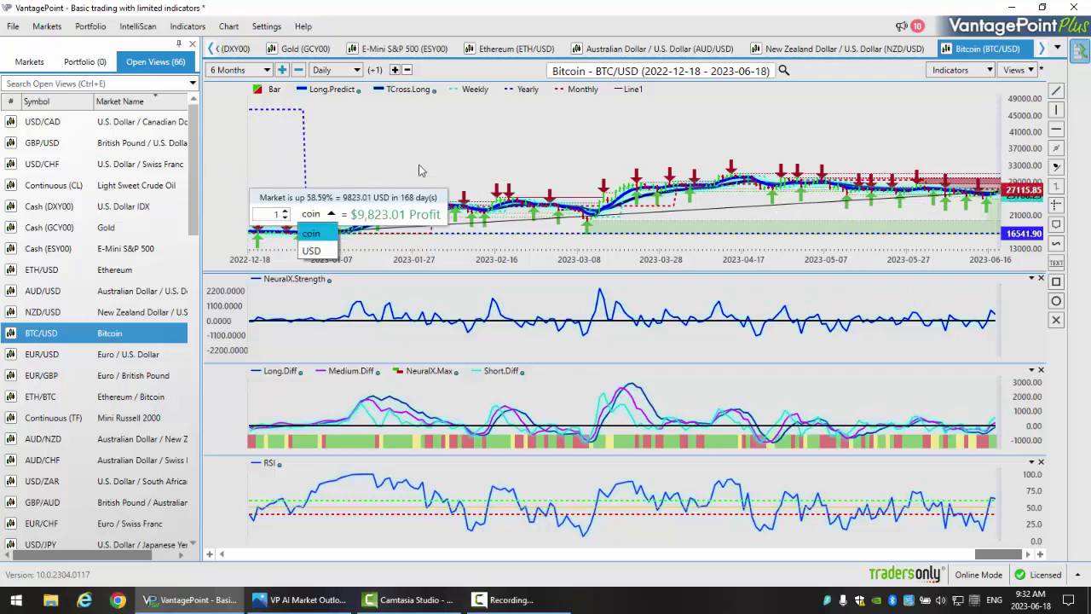
left_click(409, 175)
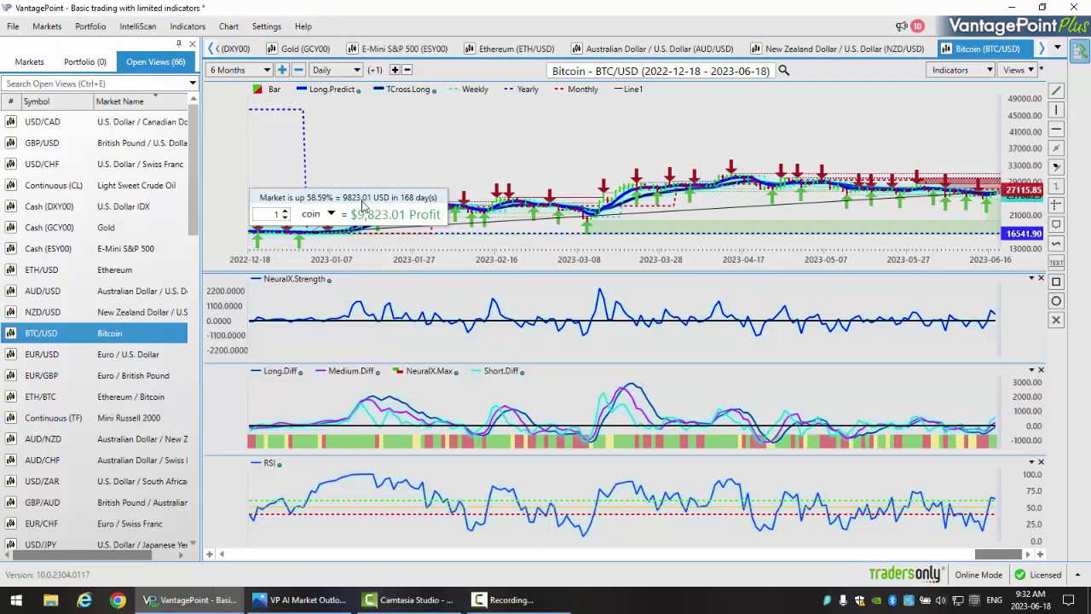
Set Bitcoin back to 3 Months, then load the EUR/USD daily chart from Open Views
left_click(268, 70)
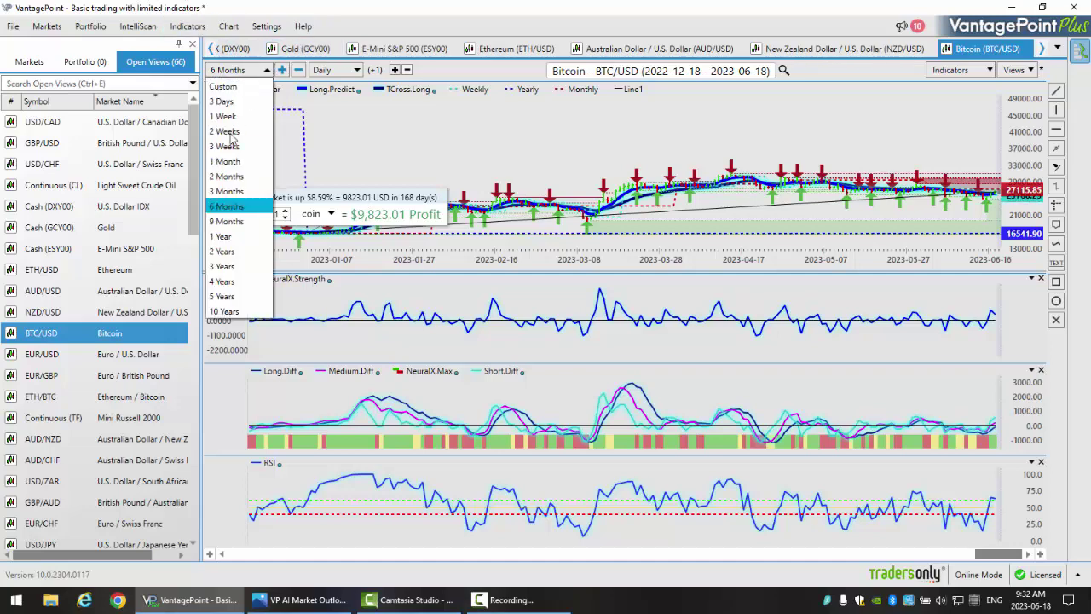
left_click(227, 191)
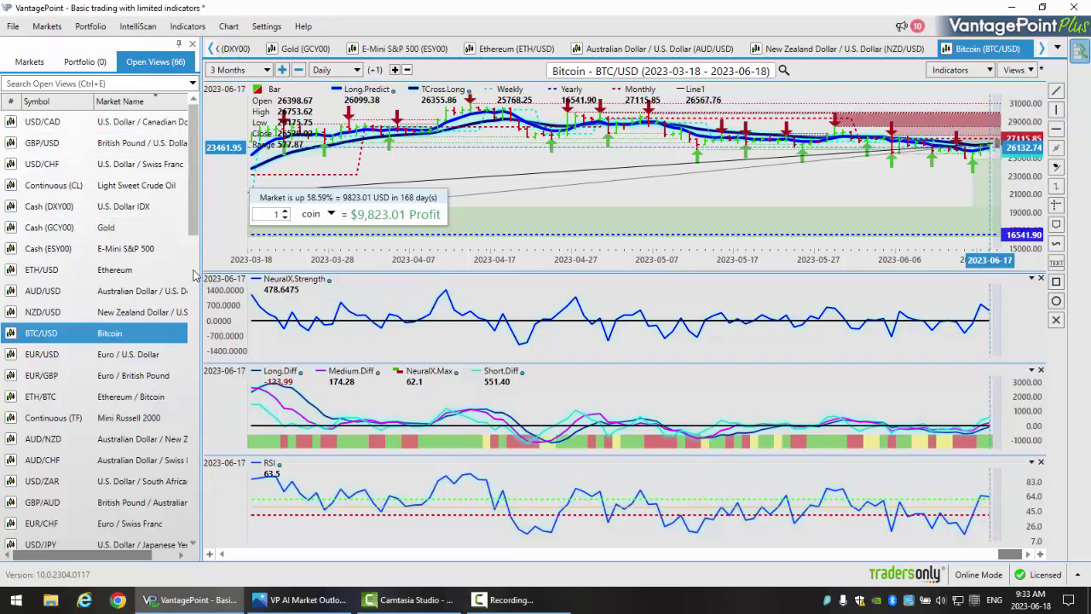
left_click(170, 357)
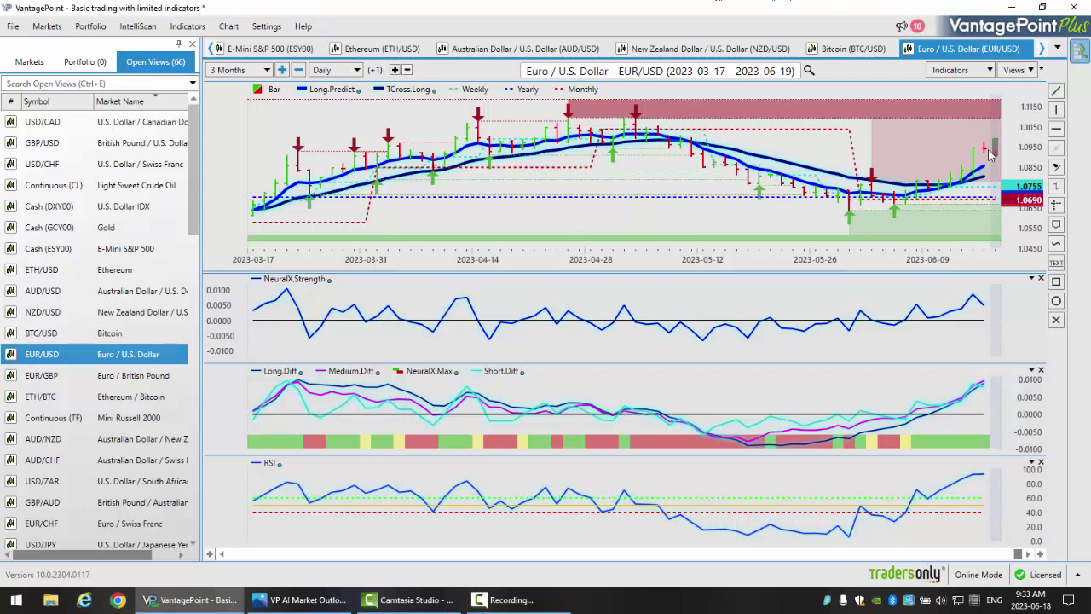
mouse_move(986, 153)
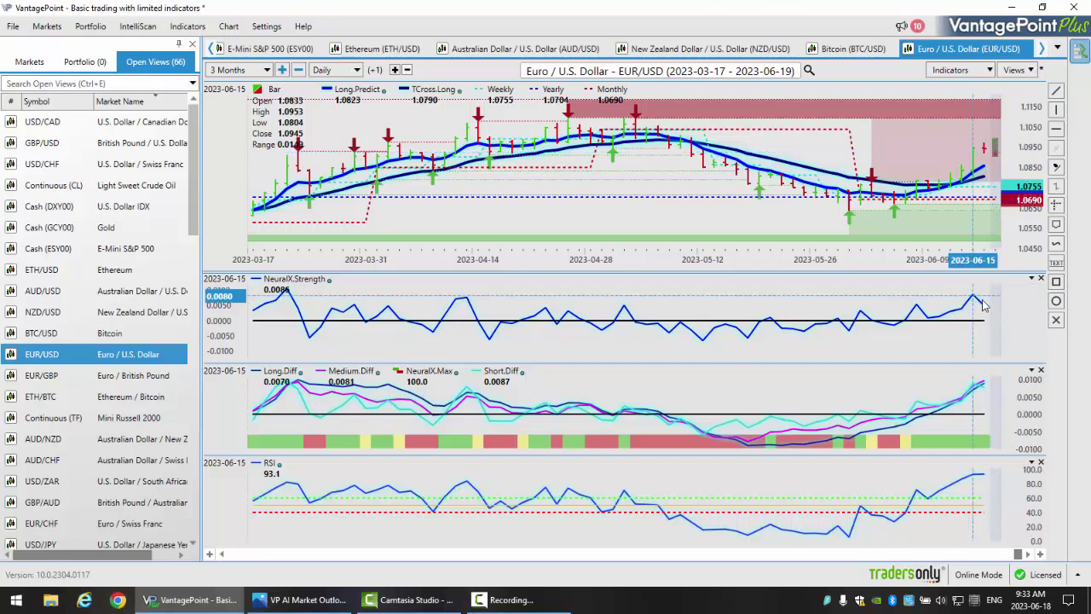
mouse_move(980, 312)
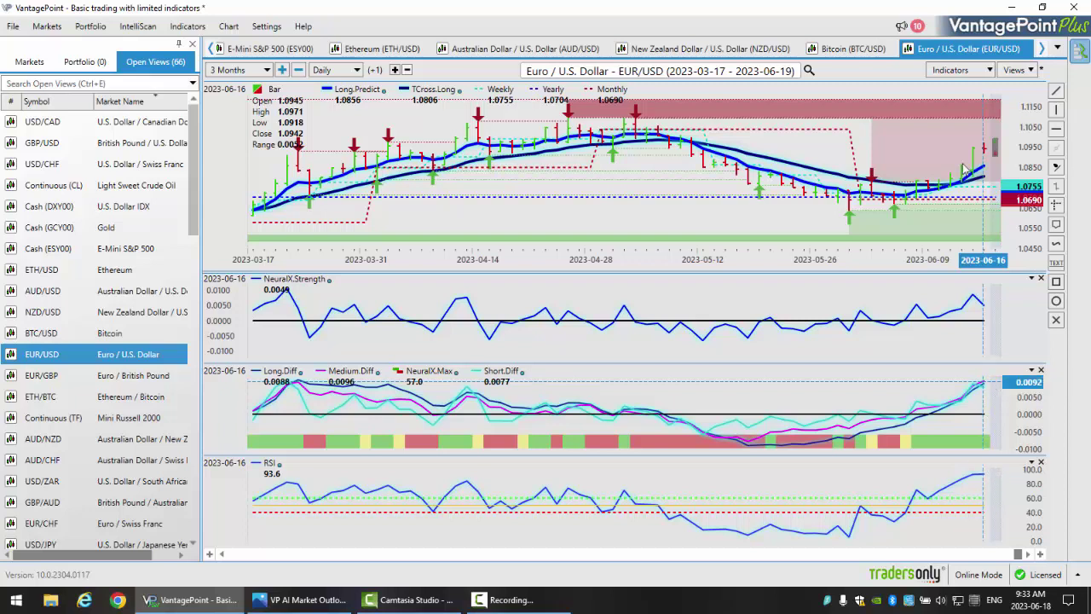
mouse_move(636, 137)
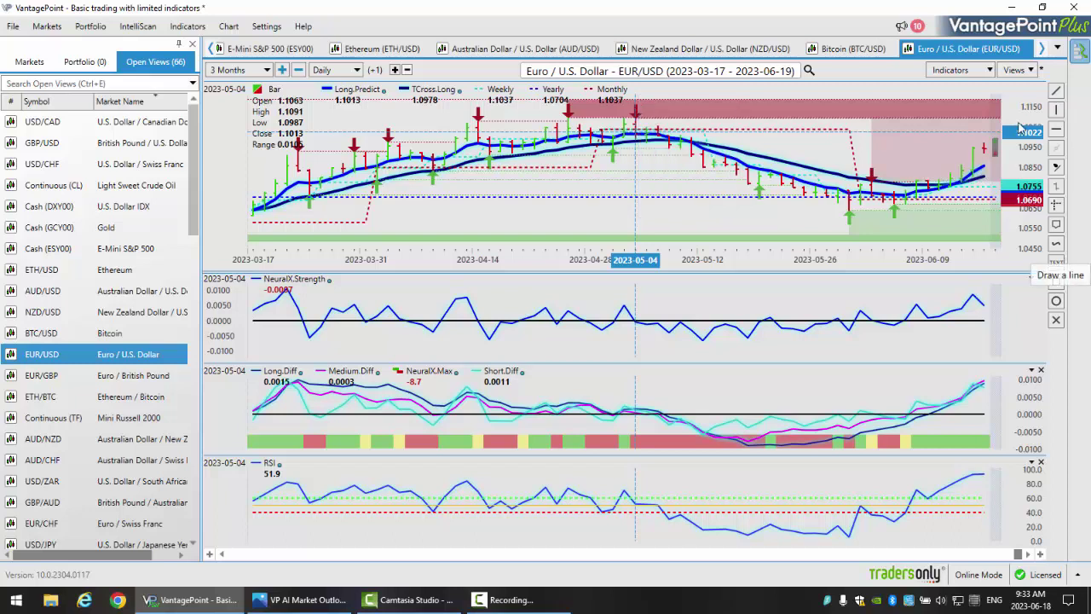
mouse_move(986, 153)
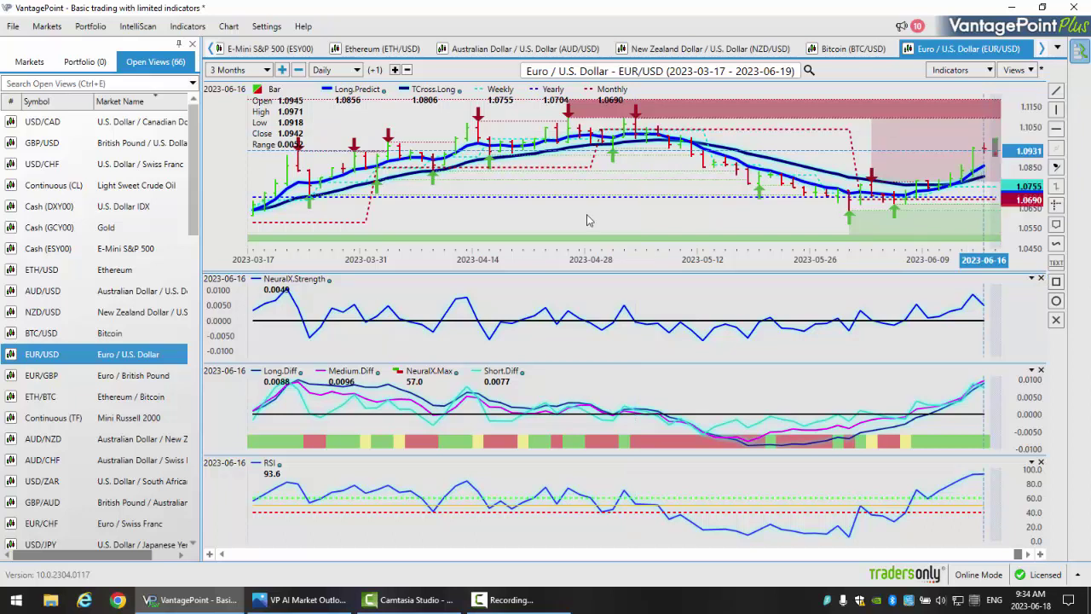
Widen EUR/USD to 6 Months and check readouts for 2023-02-02, 2023-04-26, 2023-05-04 and mid-June
left_click(267, 70)
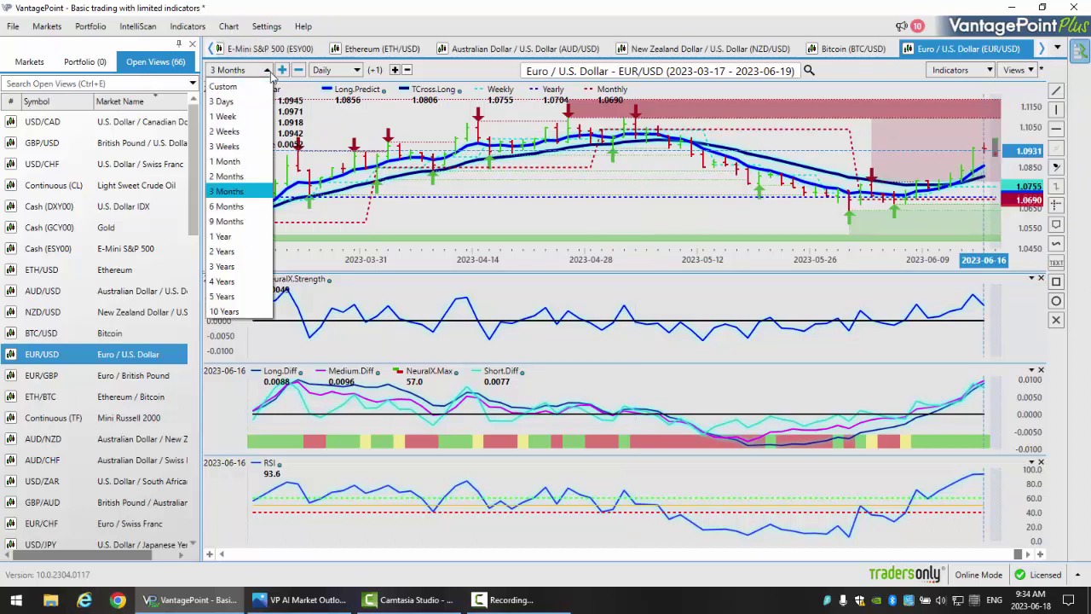
left_click(228, 206)
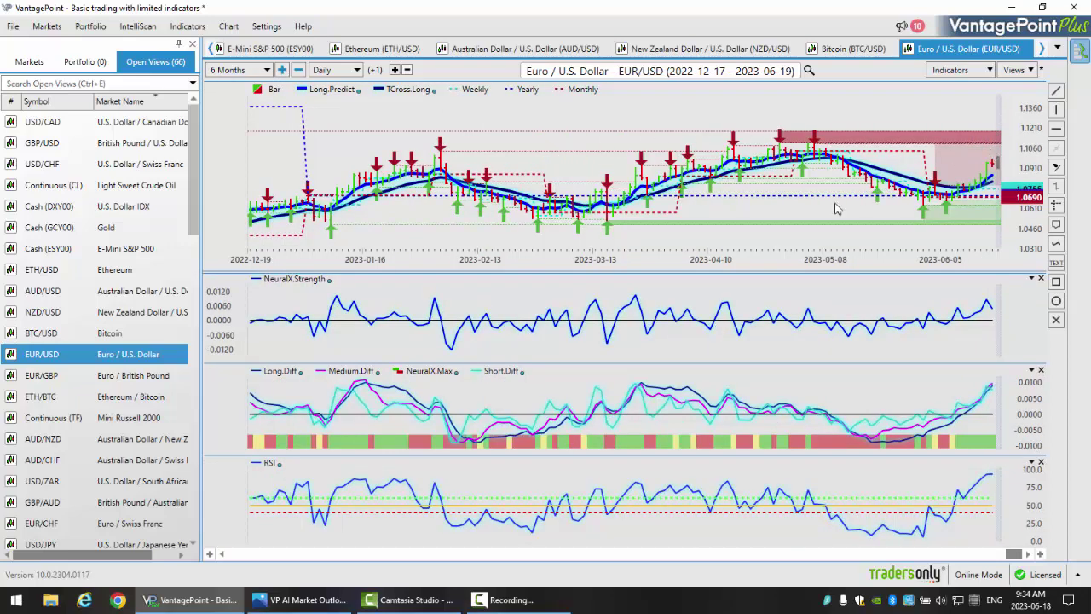
left_click(781, 159)
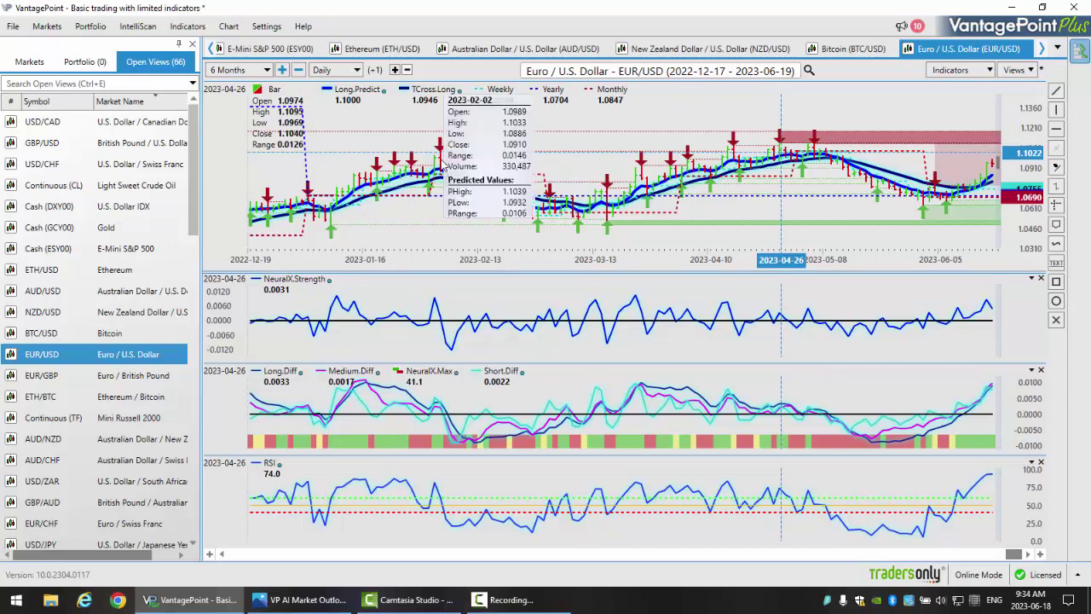
left_click(440, 161)
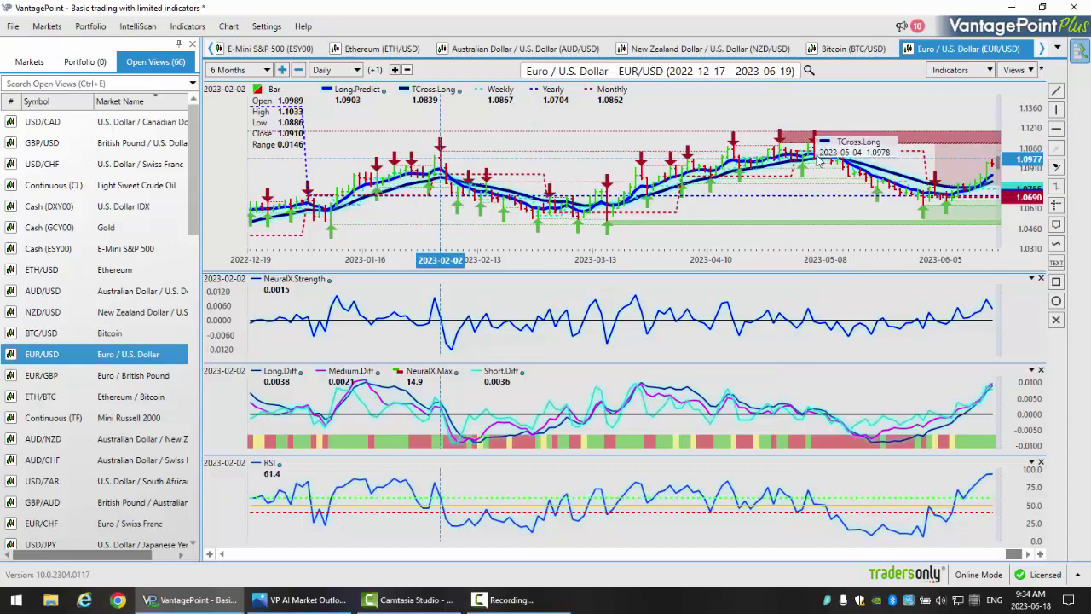
left_click(781, 156)
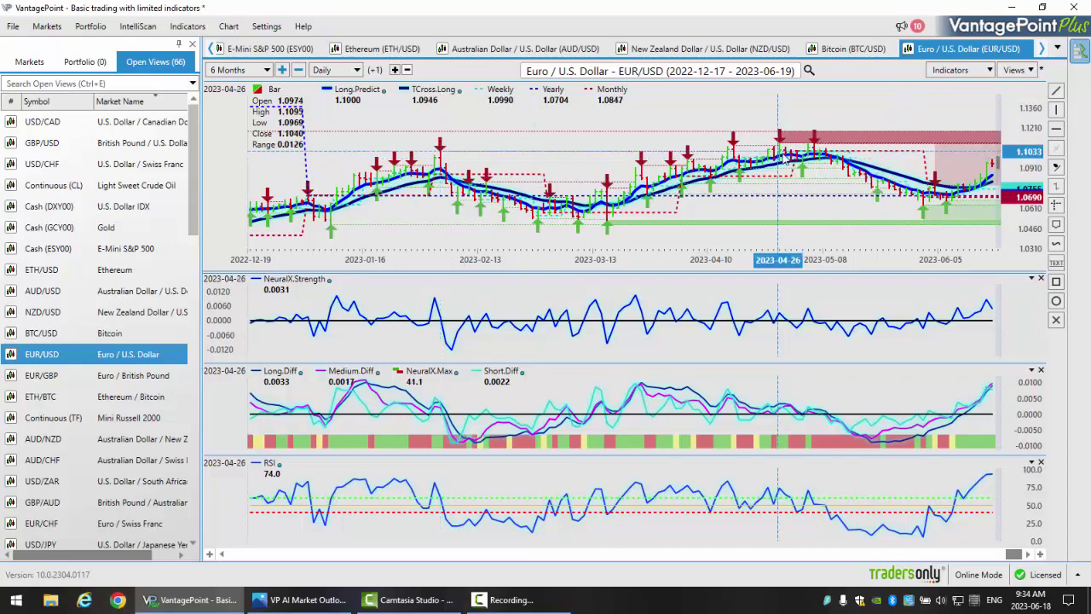
left_click(814, 161)
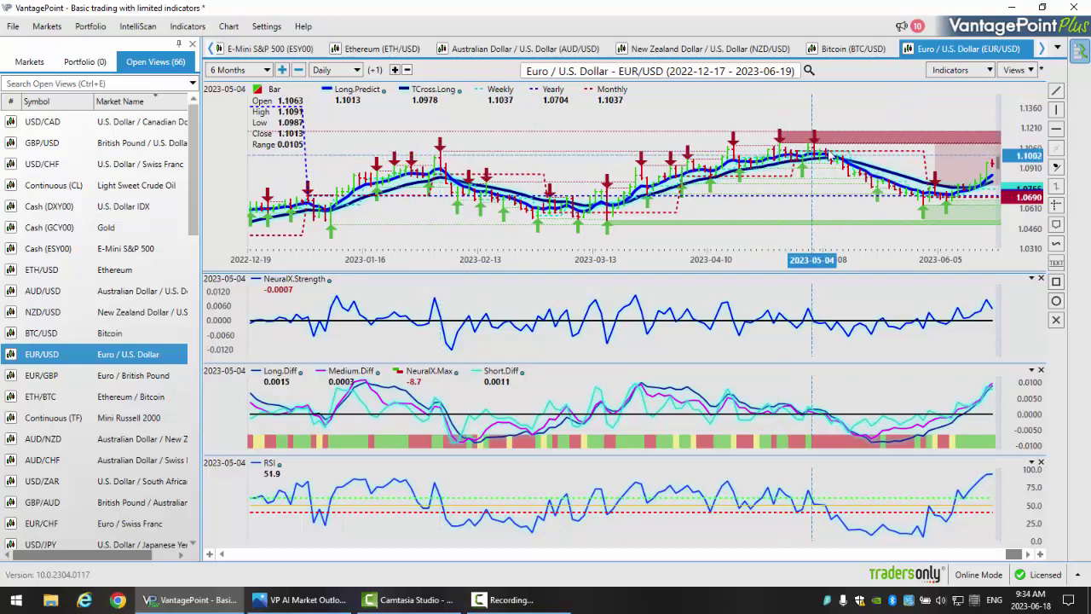
left_click(995, 172)
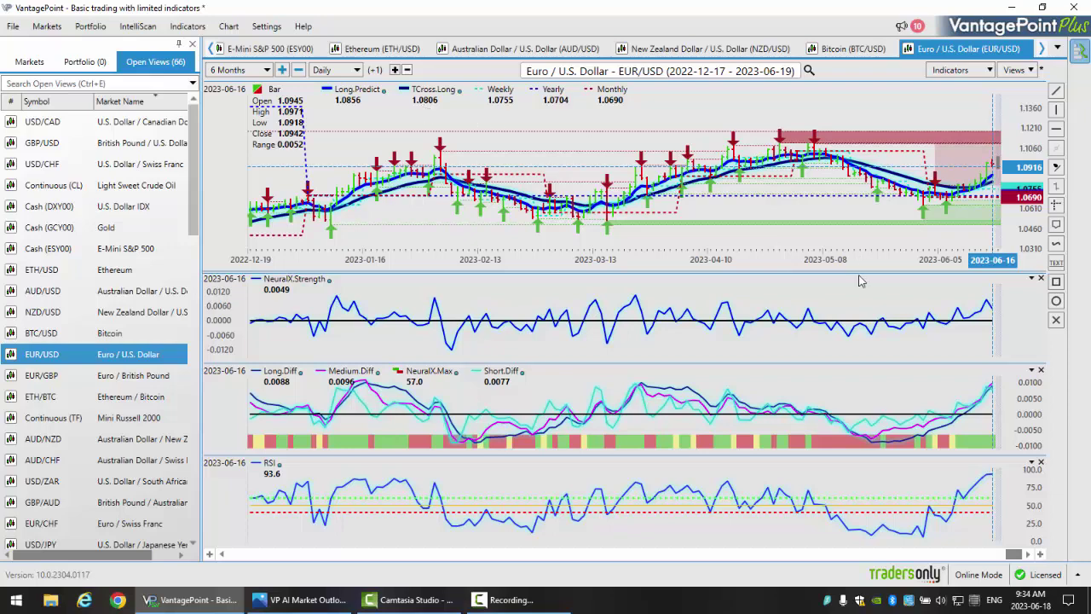
mouse_move(989, 309)
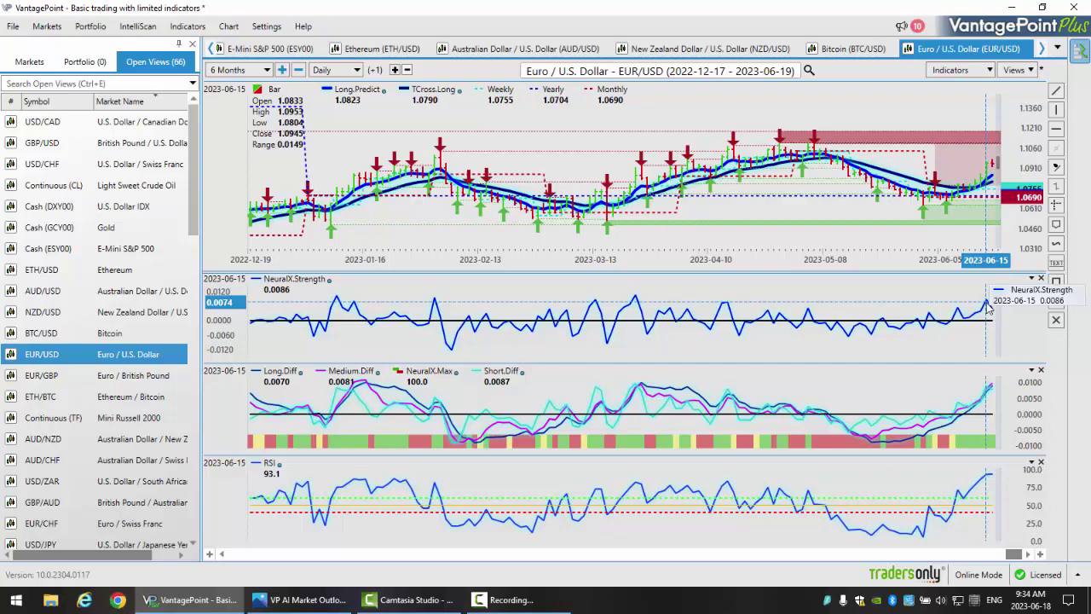
Load the USD/CHF daily chart and check its 2023-06-16 readouts: RSI 21.0, NeuralX -0.0031
left_click(159, 173)
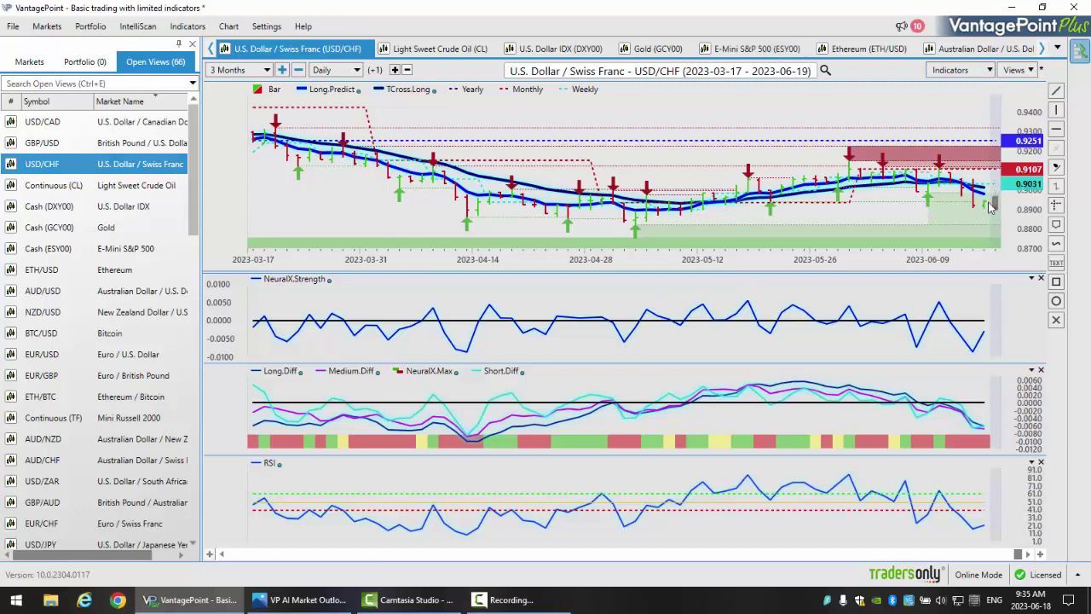
mouse_move(986, 217)
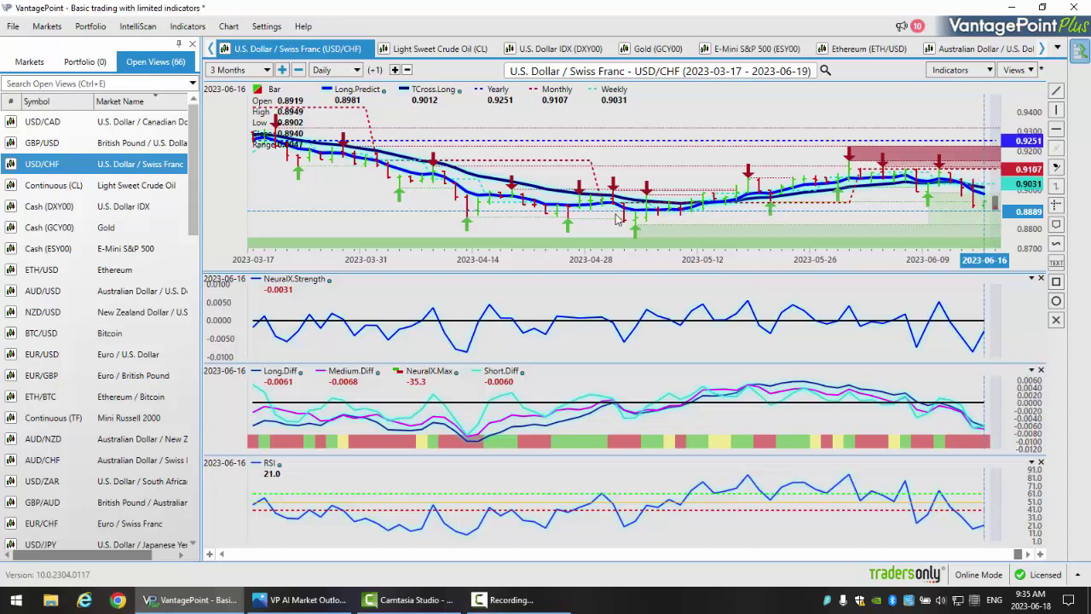
left_click(267, 70)
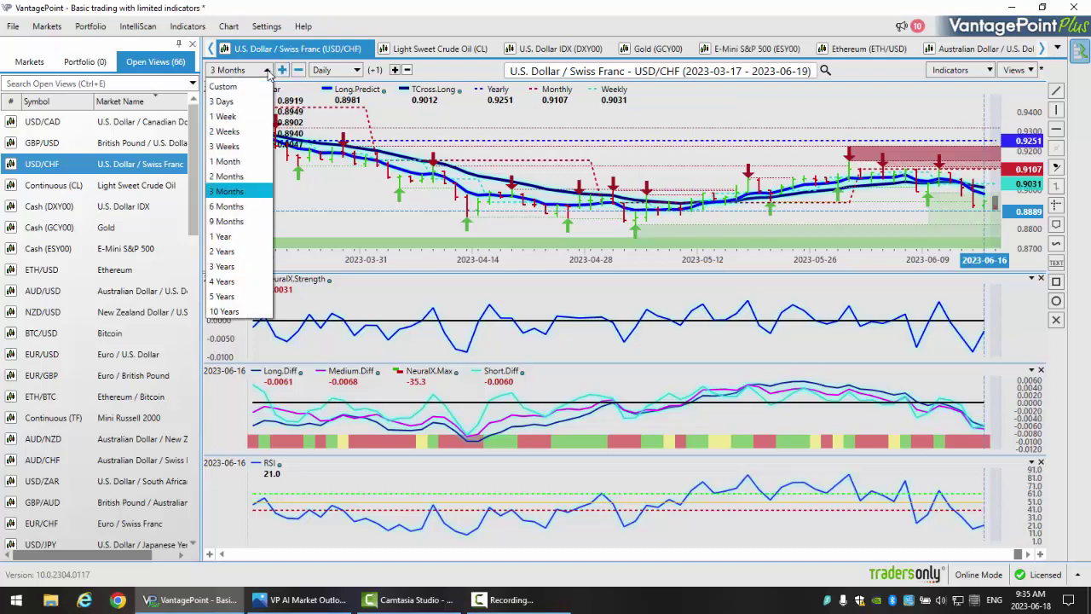
Set USD/CHF to 6 Months and read the chart and RSI values, e.g. RSI 26.1 on 2023-05-04
left_click(246, 206)
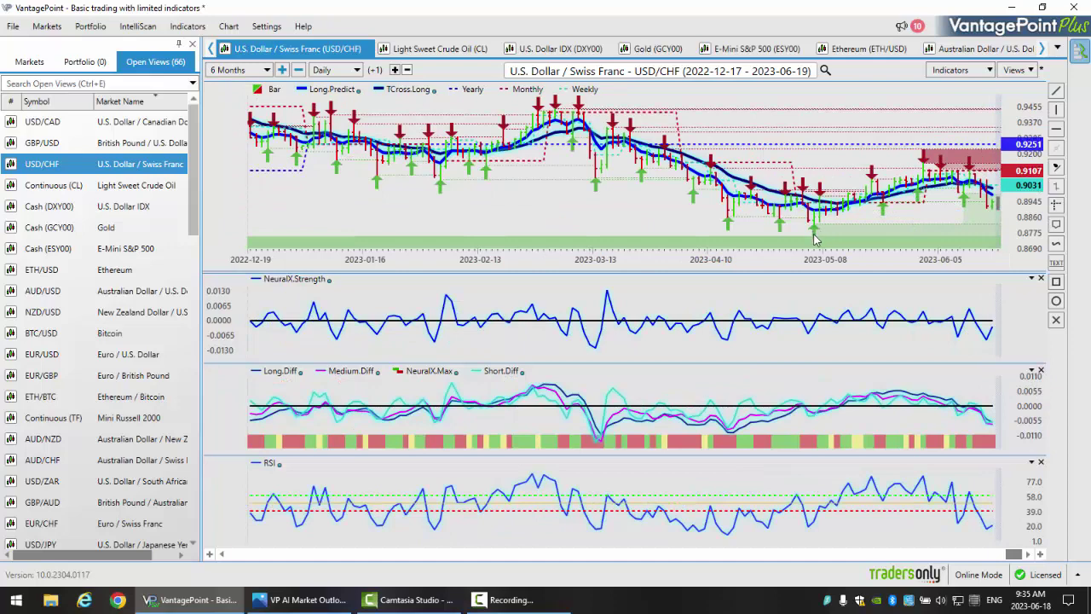
mouse_move(815, 242)
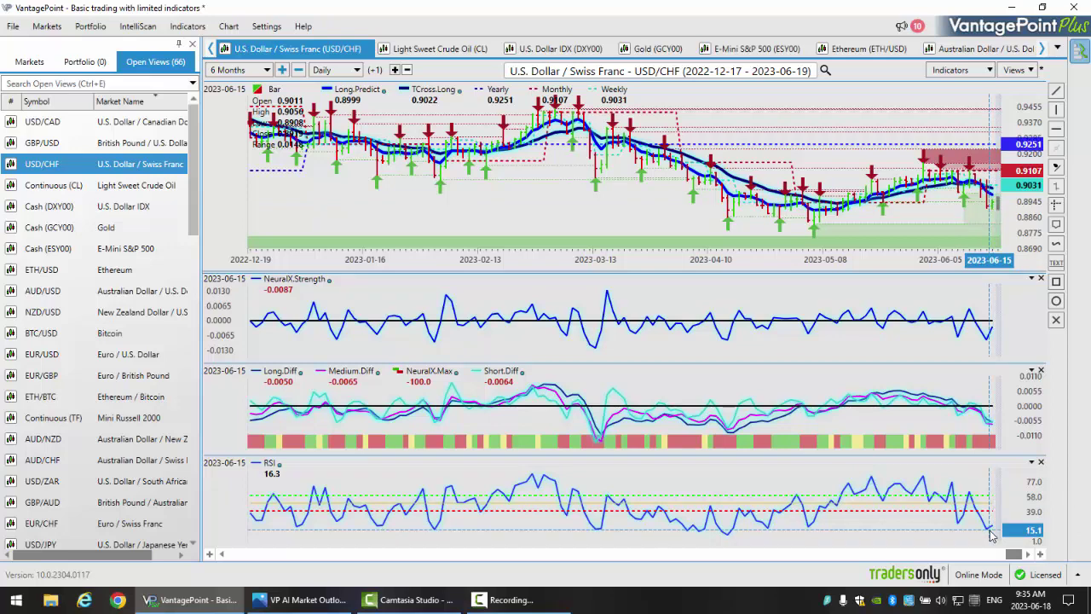
mouse_move(989, 533)
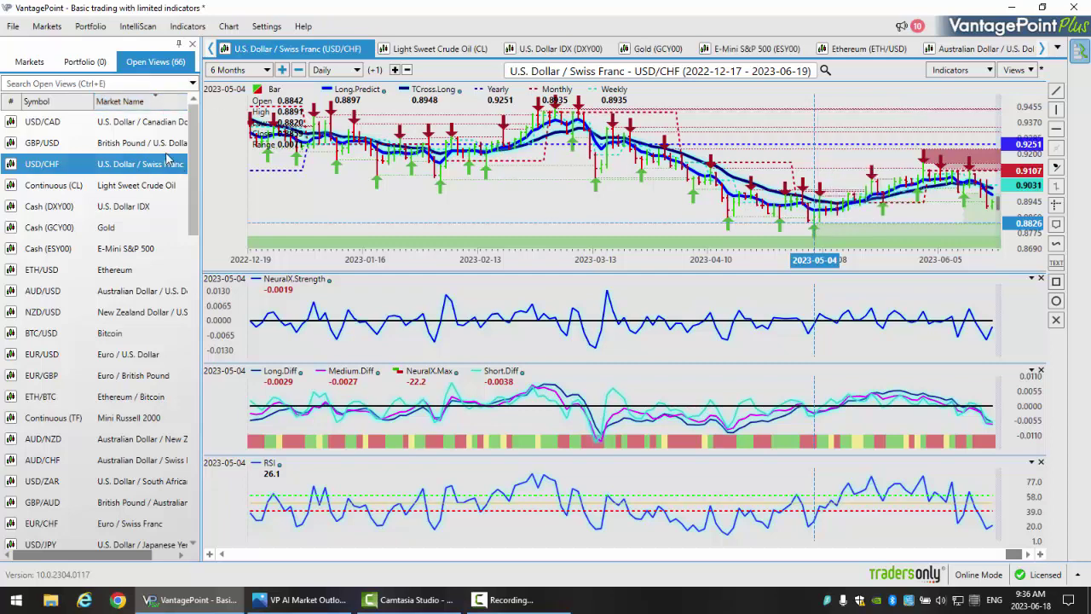
Load the GBP/USD daily chart and read its 2023-06-16 close of 1.2823 and RSI 88.1
left_click(165, 152)
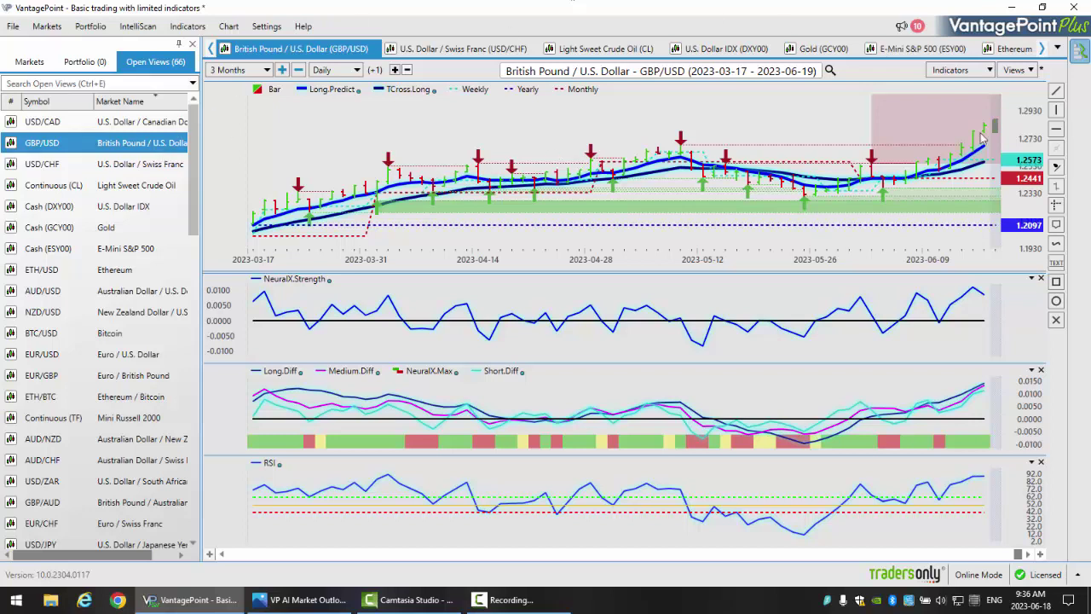
mouse_move(986, 155)
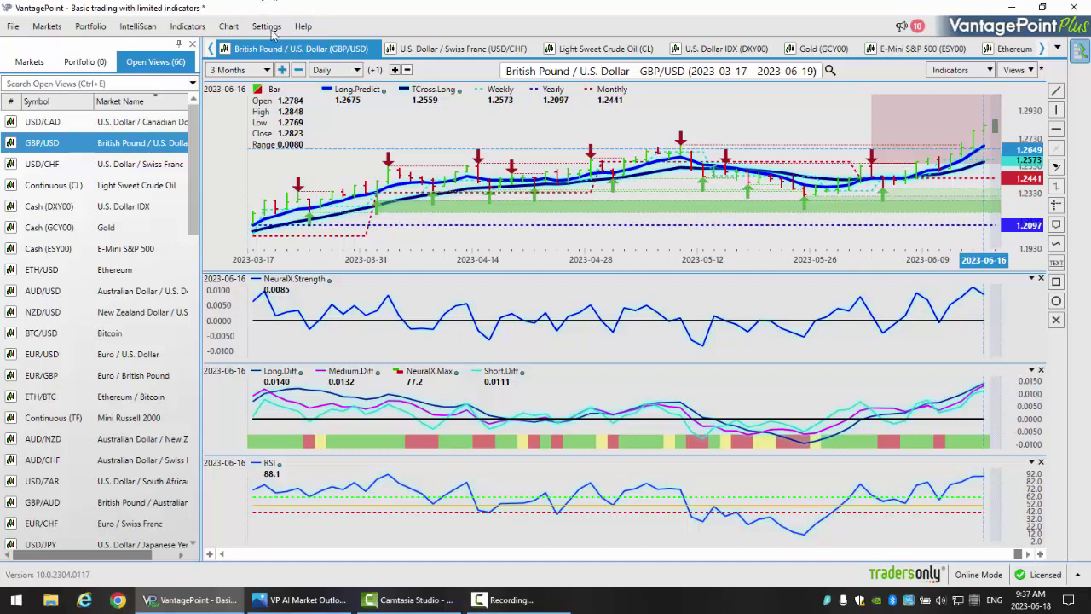
left_click(267, 70)
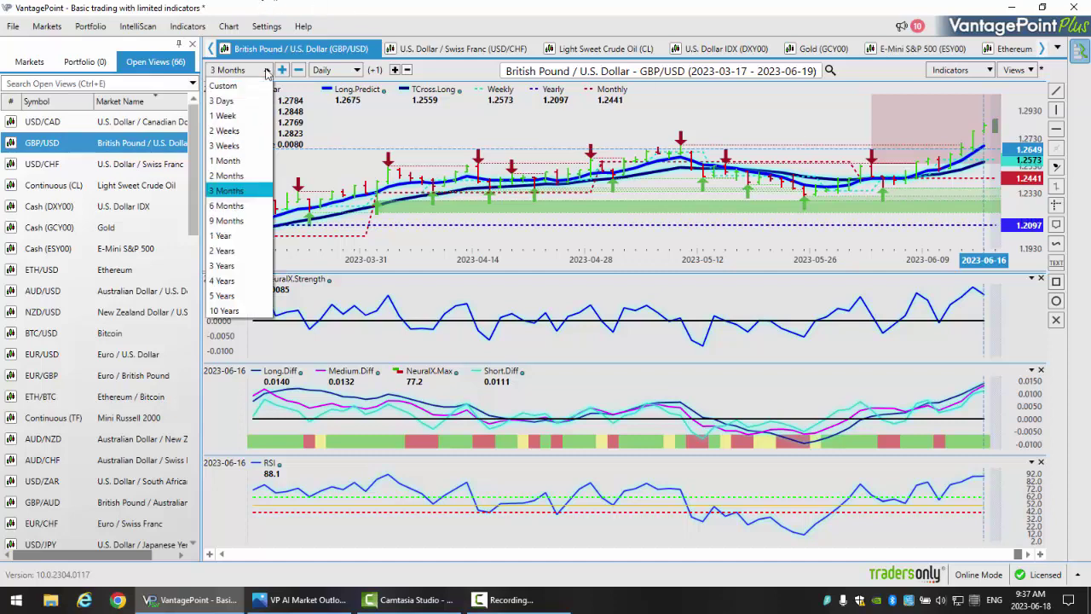
Set GBP/USD to 6 Months with readouts across all panes, then load the USD/JPY chart
left_click(227, 206)
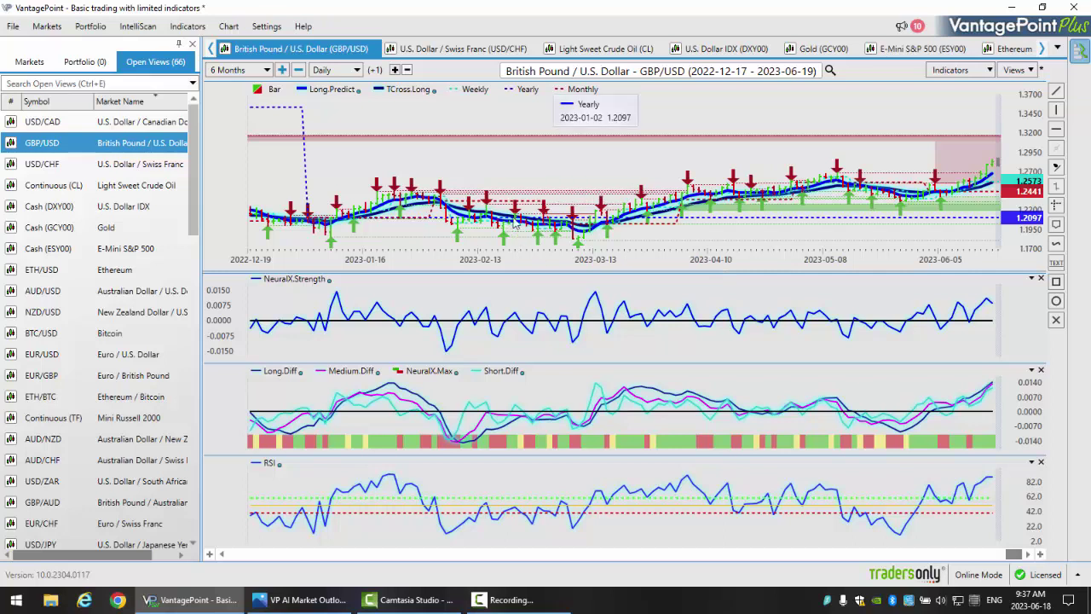
left_click(622, 222)
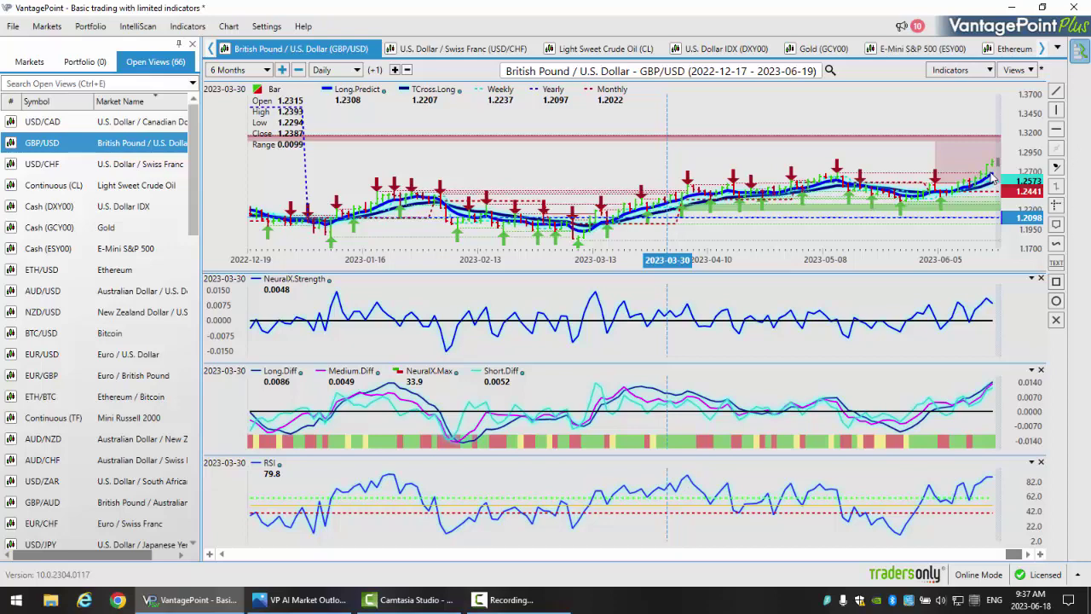
mouse_move(993, 176)
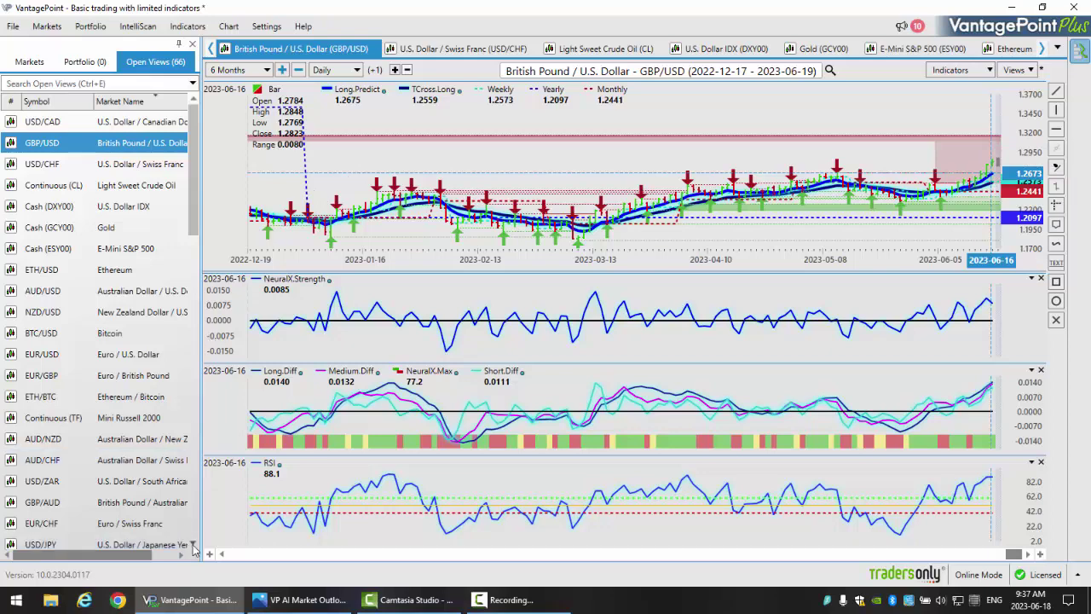
scroll(193, 546, "down", 3)
left_click(151, 482)
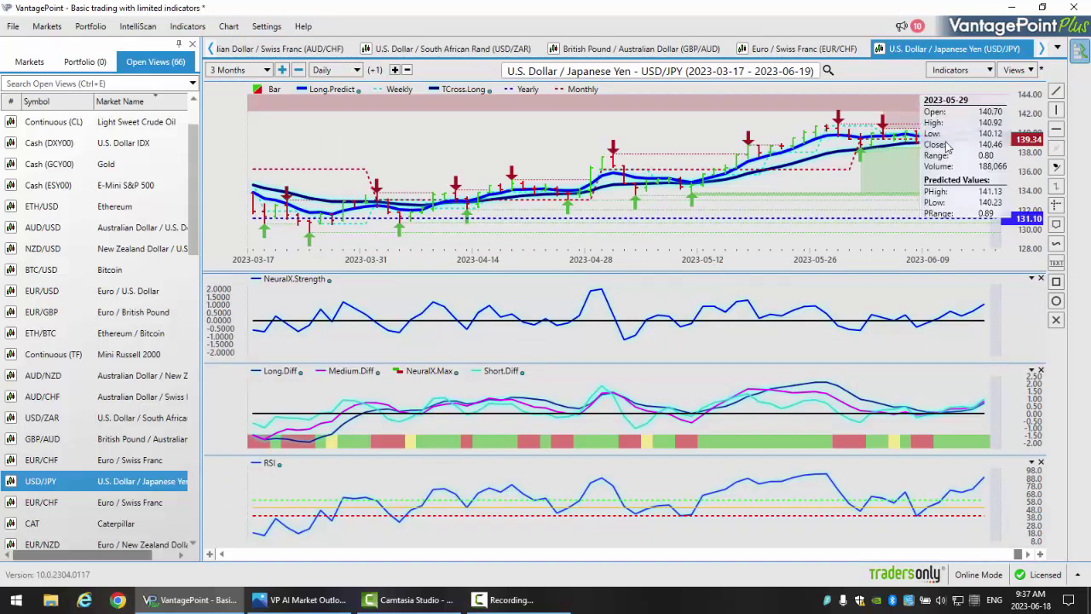
Read USD/JPY bars for June 8, 9, 13, 14 and 16, ending on close 141.86, RSI 89.2
left_click(985, 137)
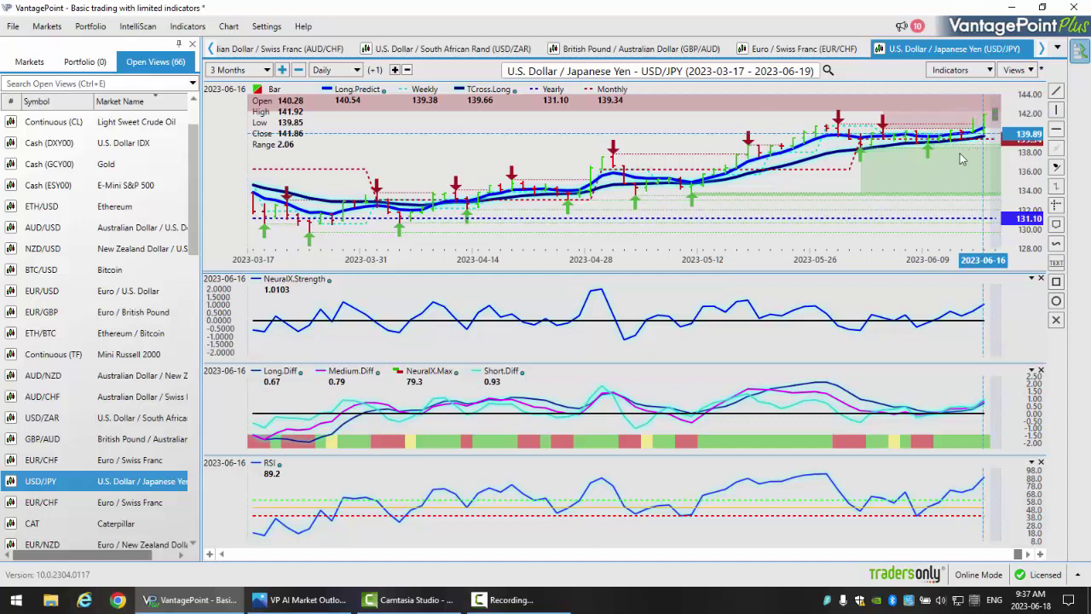
left_click(919, 145)
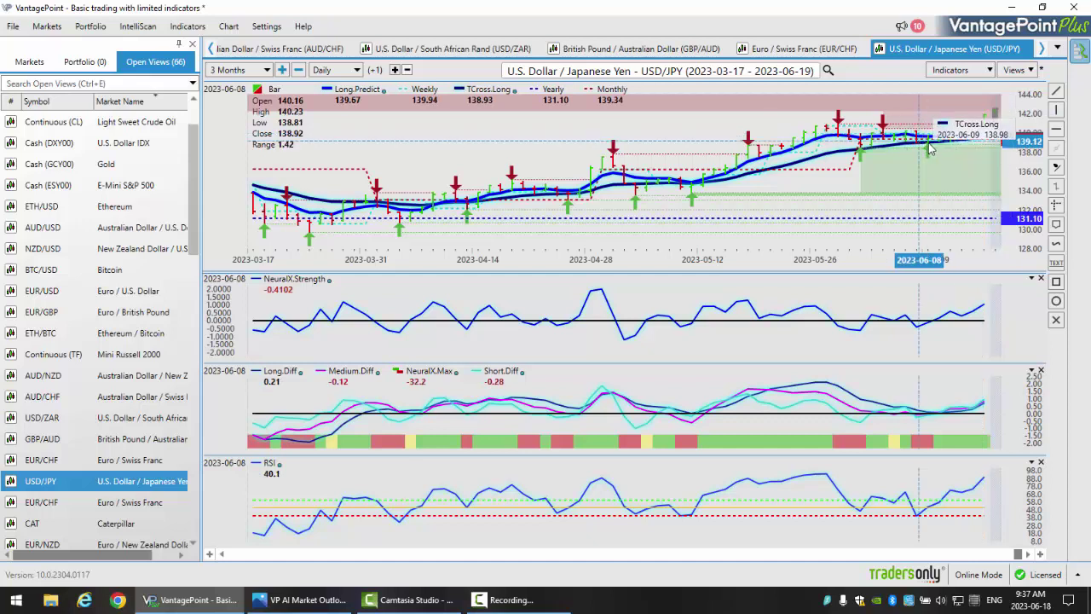
left_click(927, 148)
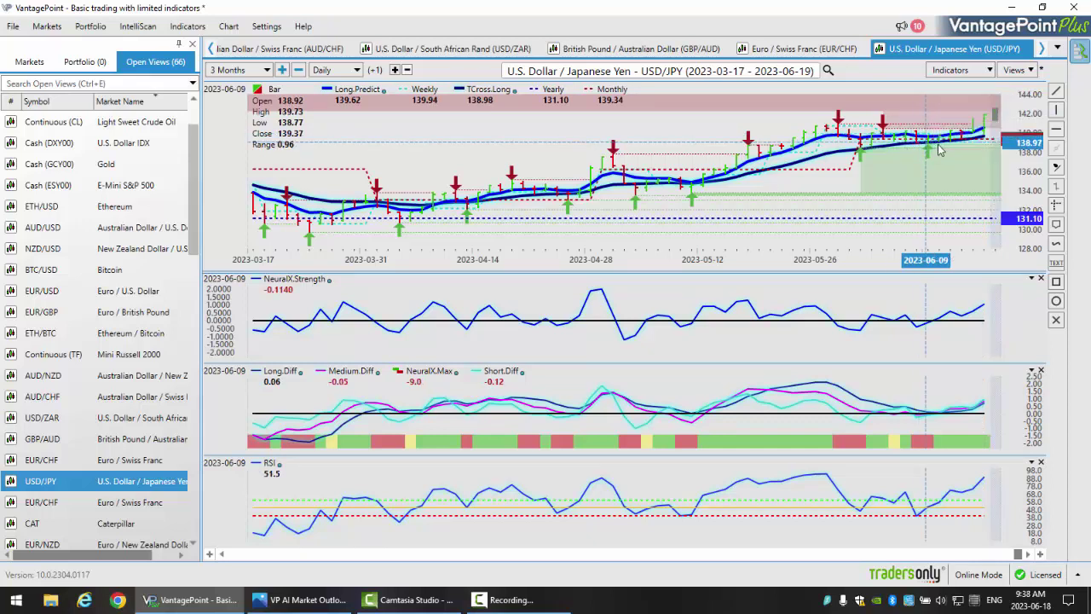
left_click(953, 150)
left_click(961, 150)
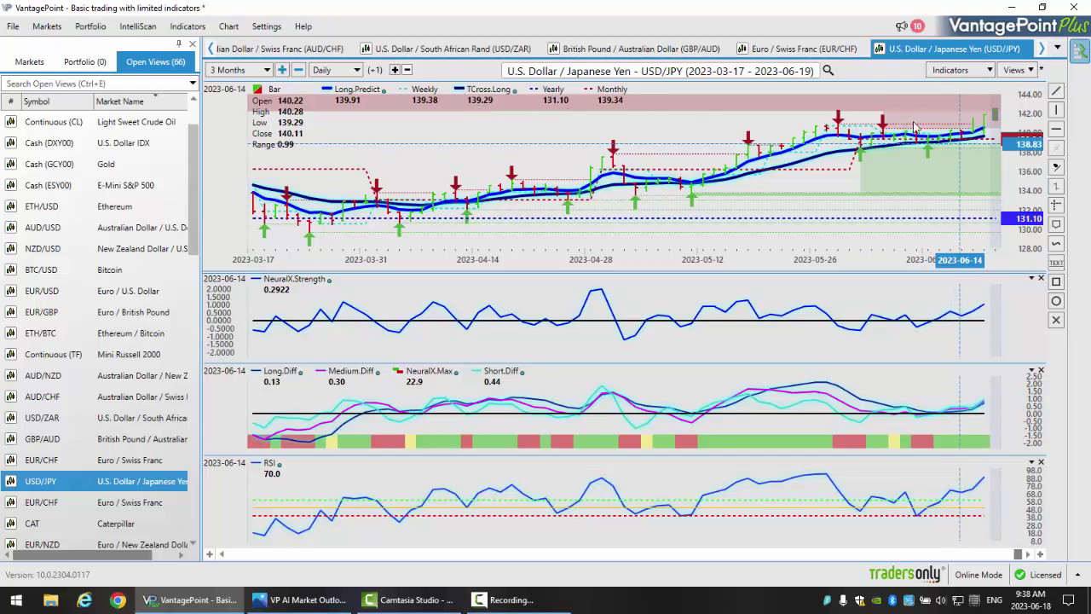
mouse_move(963, 145)
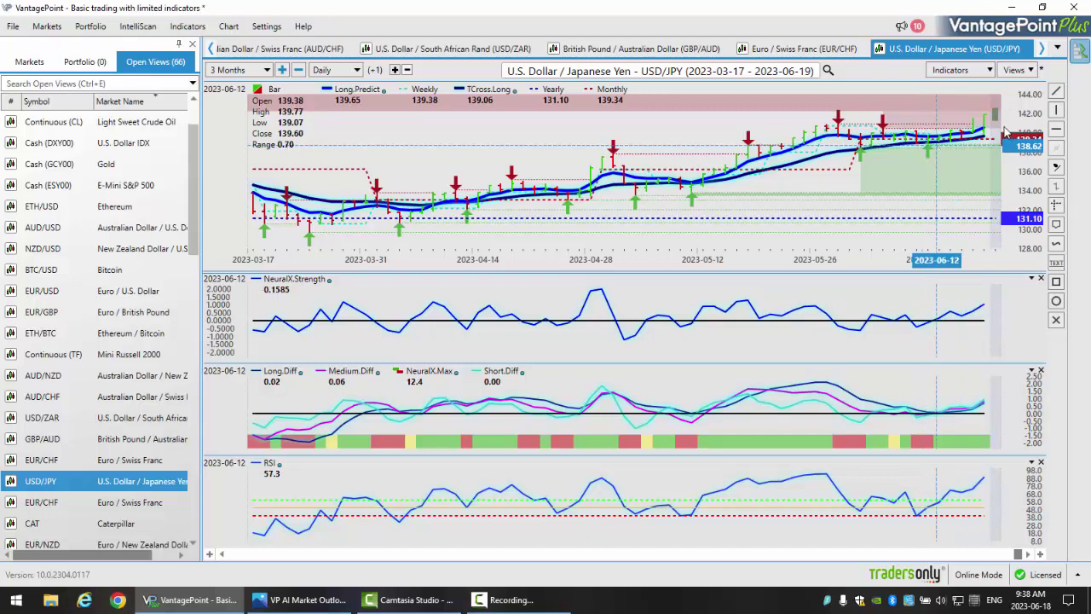
mouse_move(986, 130)
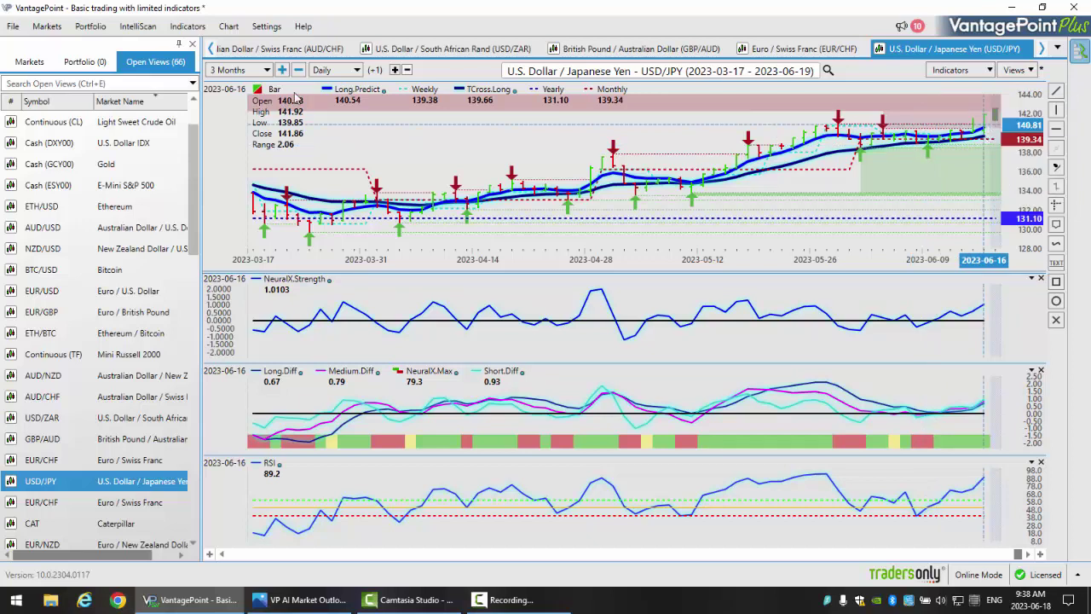
Set USD/JPY to 6 Months (2022-12-17 to 2023-06-19) and check the 2023-06-16 readouts
left_click(266, 70)
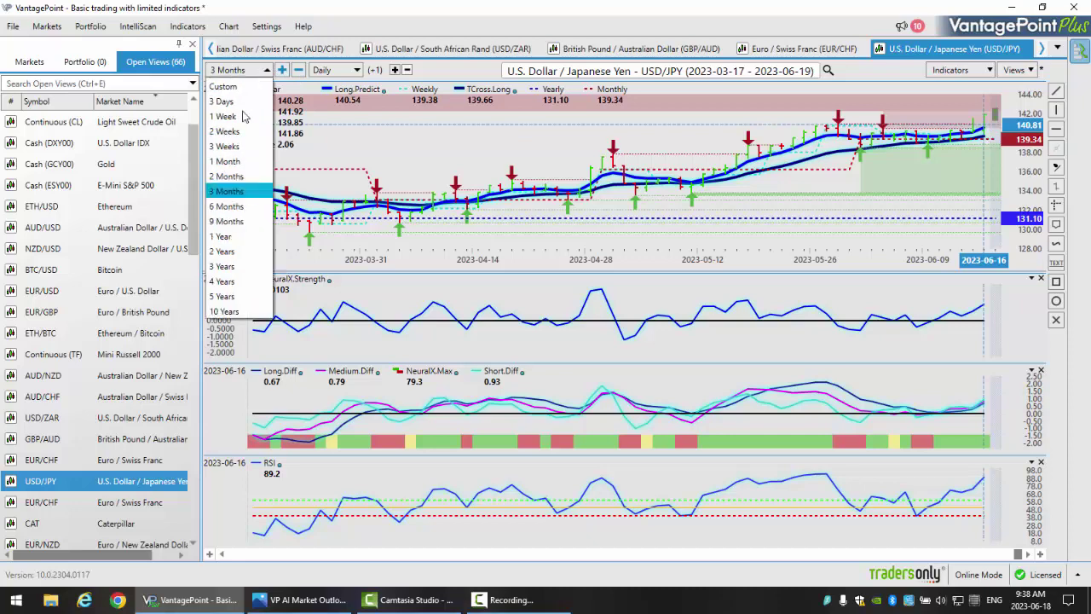
left_click(237, 210)
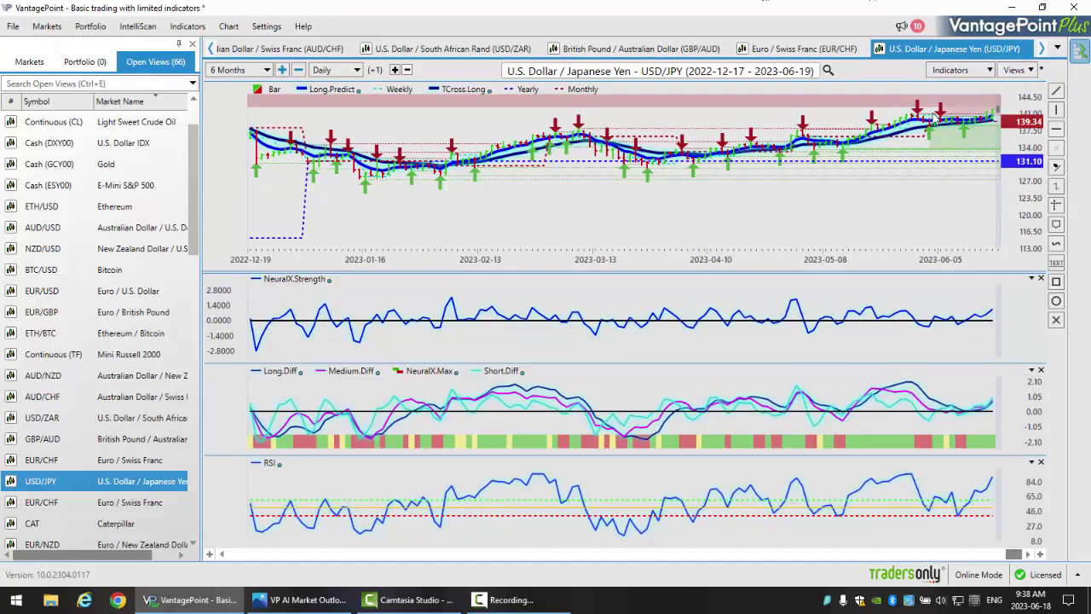
mouse_move(919, 120)
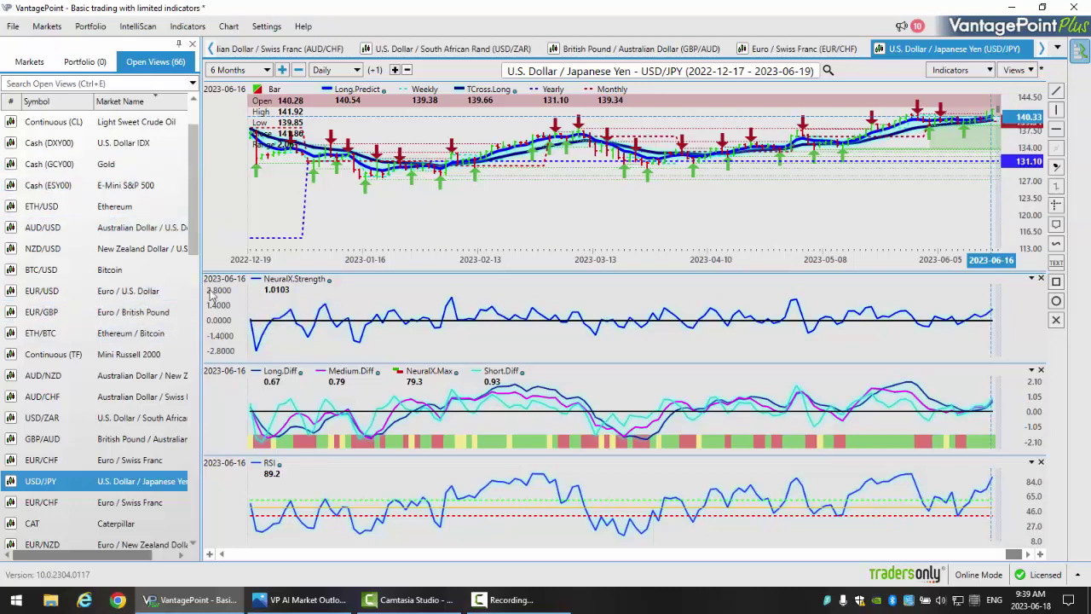
Scroll up the Open Views list and load the USD/CAD 3 Months daily chart
scroll(194, 103, "up", 1)
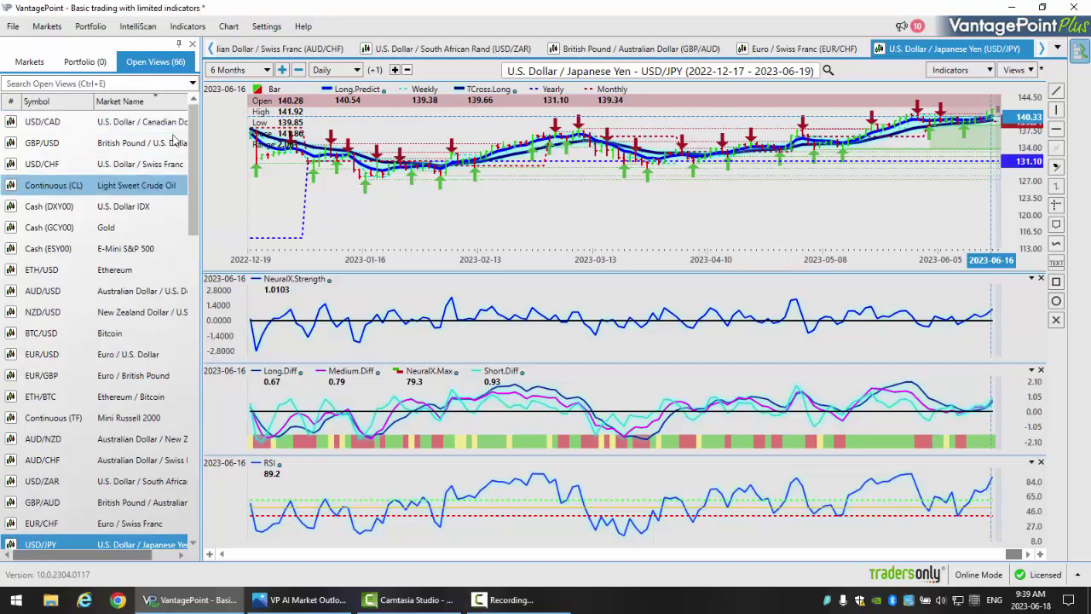
left_click(168, 123)
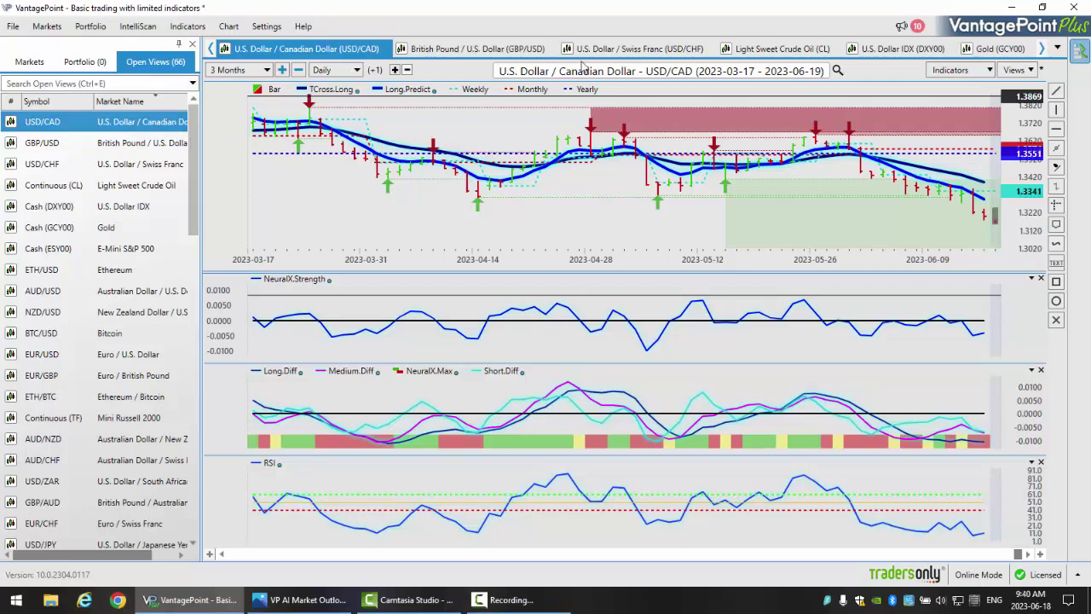
Show the USD/CAD readout for the 2023-06-16 bar, then switch to the AUD/USD daily chart
left_click(988, 223)
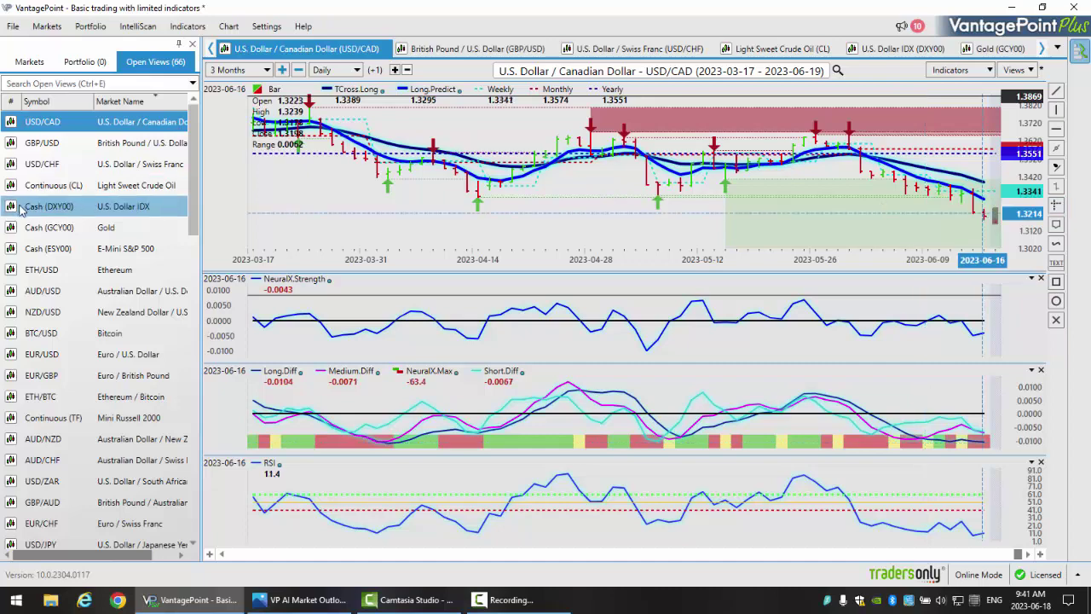
left_click(102, 292)
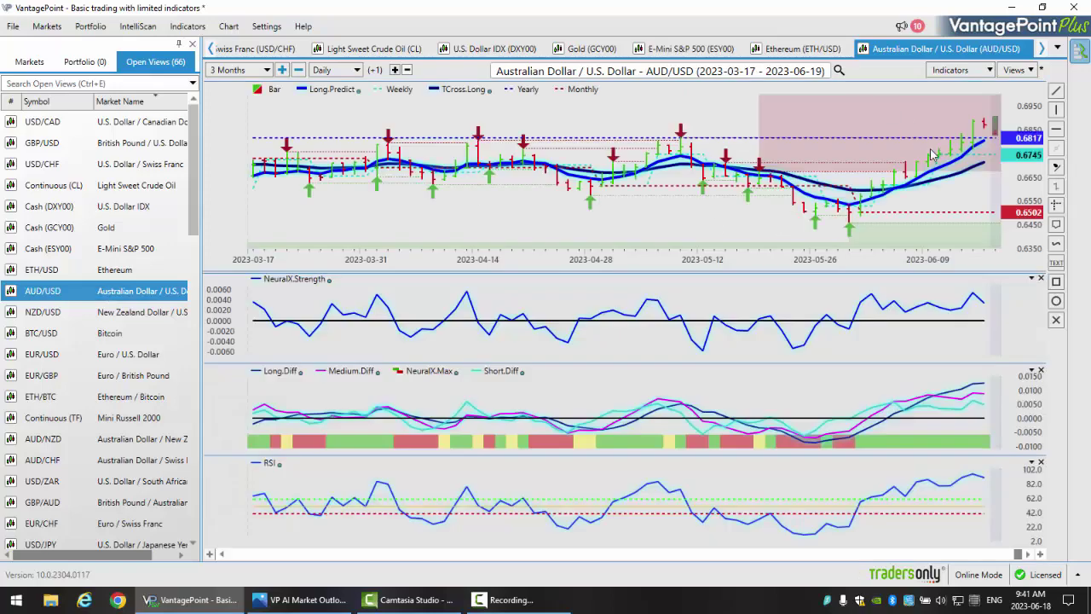
Display the AUD/USD 2023-06-16 readout: close 0.6872, RSI 90.6, NeuralX strength 0.0033
mouse_move(986, 133)
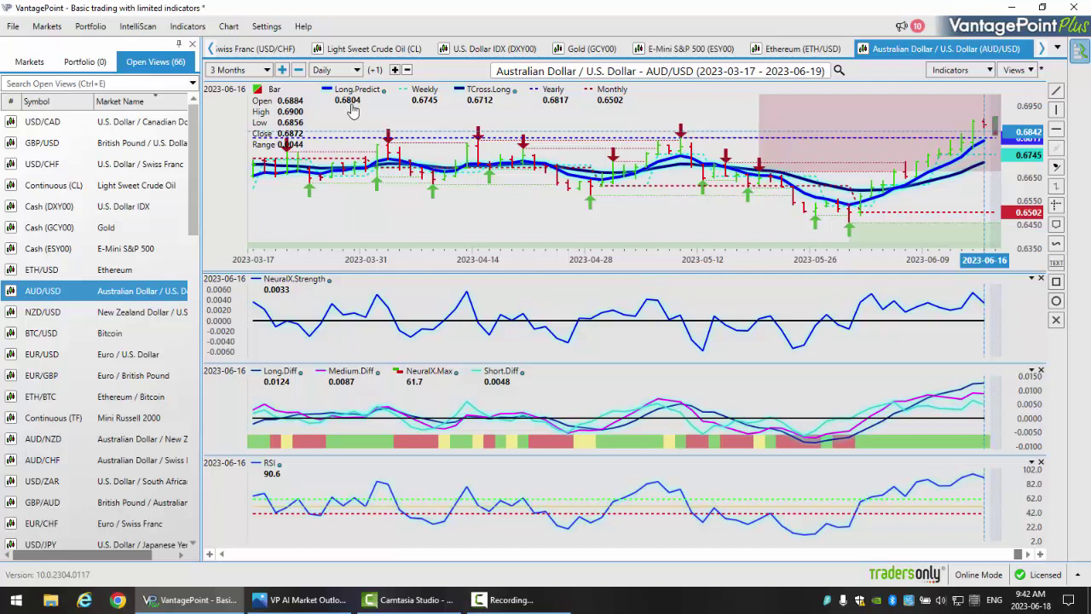
Switch to the NZD/USD 3 Months daily chart with its 2023-06-16 readings (RSI 81.7)
left_click(119, 314)
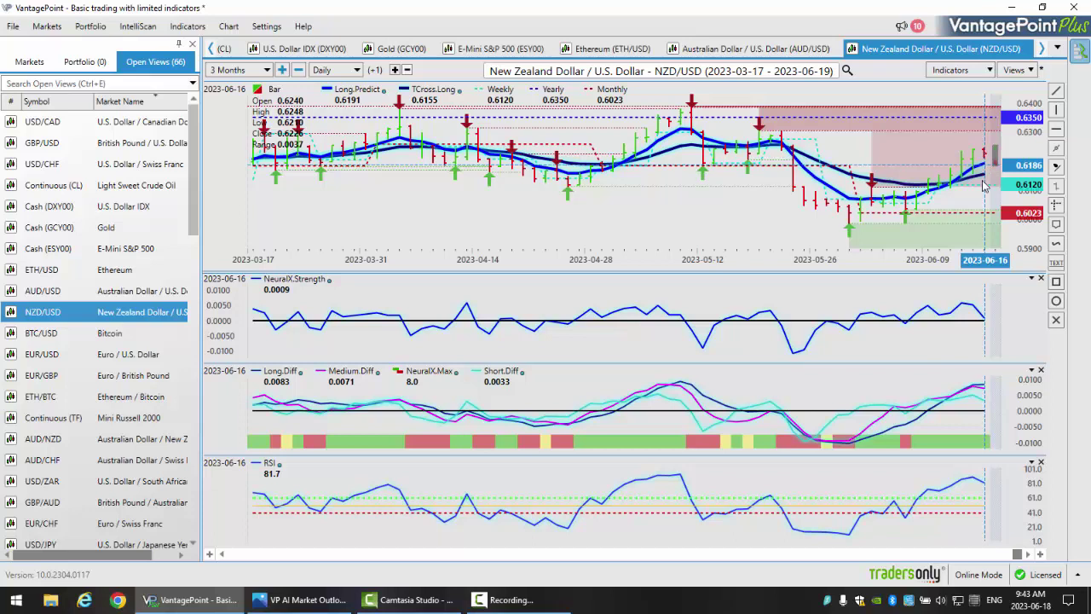
Switch to the AUD/NZD chart and show the 2023-06-07 bar: close 1.1020, RSI 93.7
left_click(161, 441)
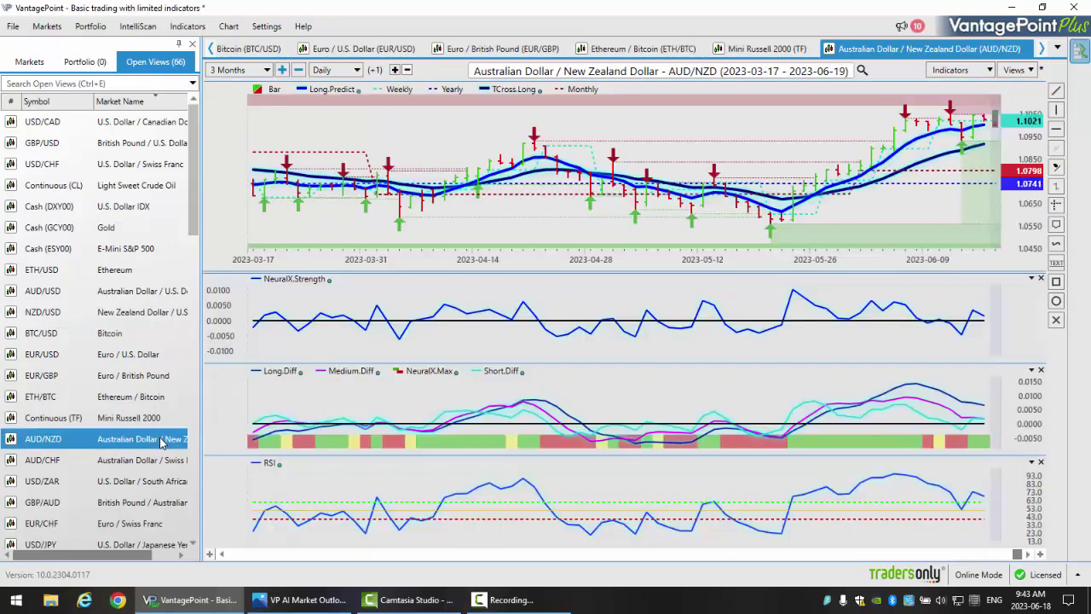
mouse_move(987, 128)
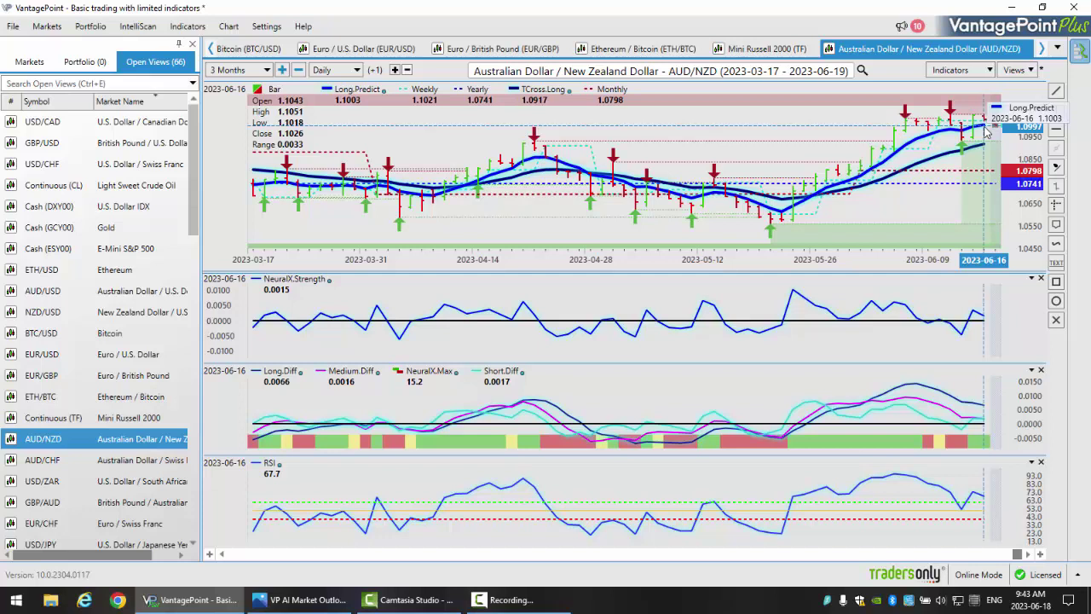
left_click(909, 124)
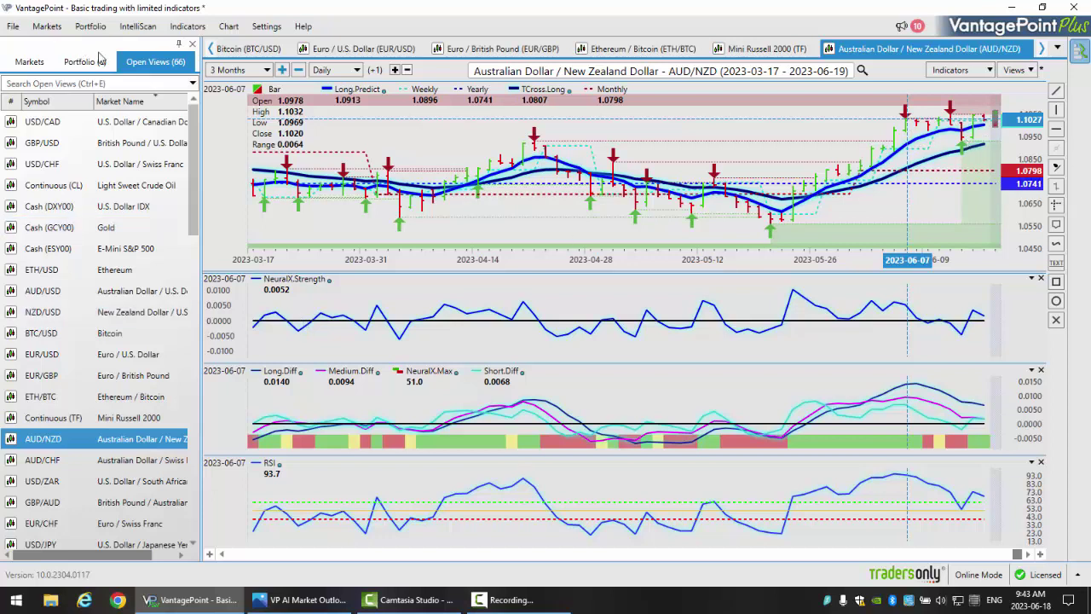
Revisit the NZD/USD chart, then bring the VP AI Market Outlook thumbnail forward in Photos
left_click(141, 309)
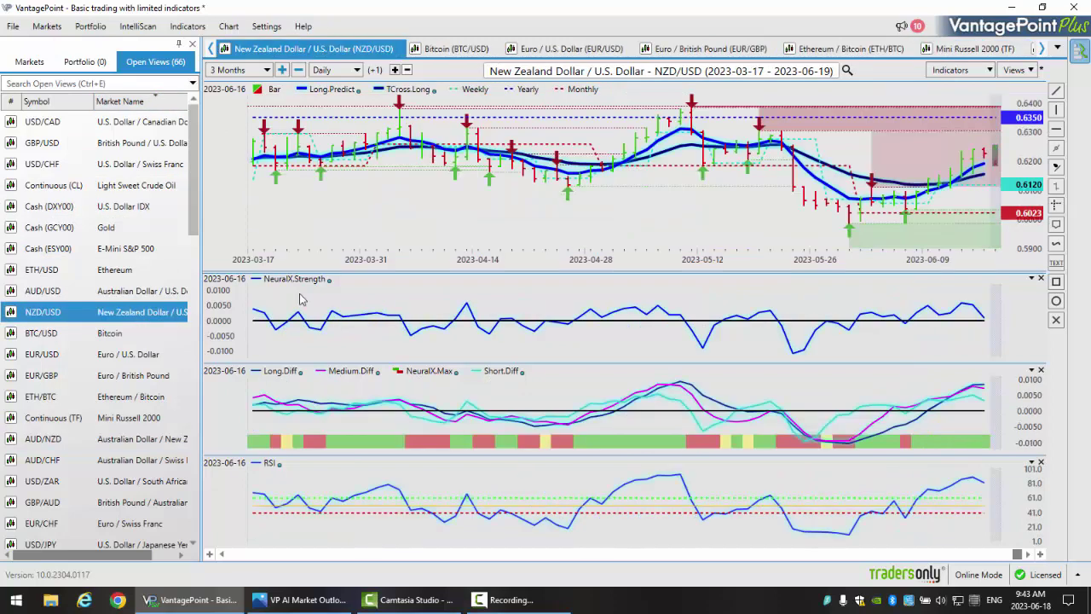
mouse_move(738, 154)
mouse_move(985, 166)
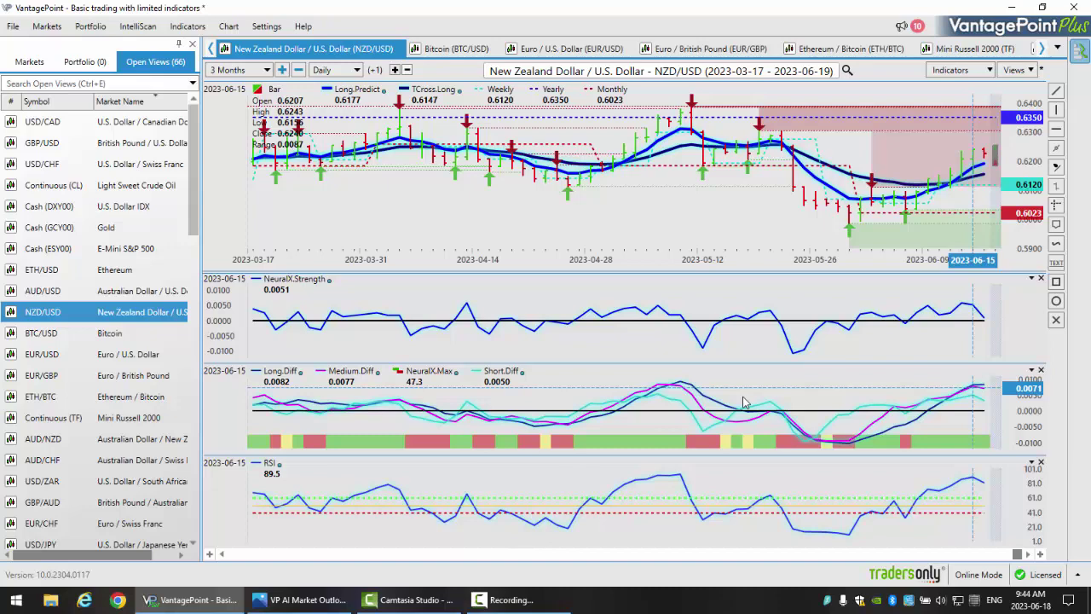
left_click(279, 600)
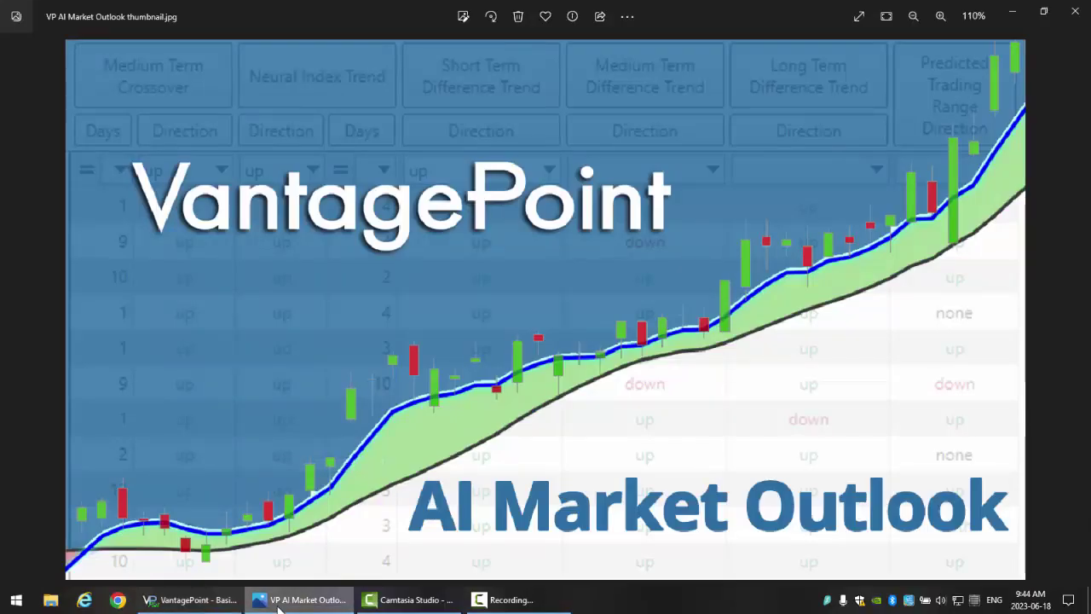